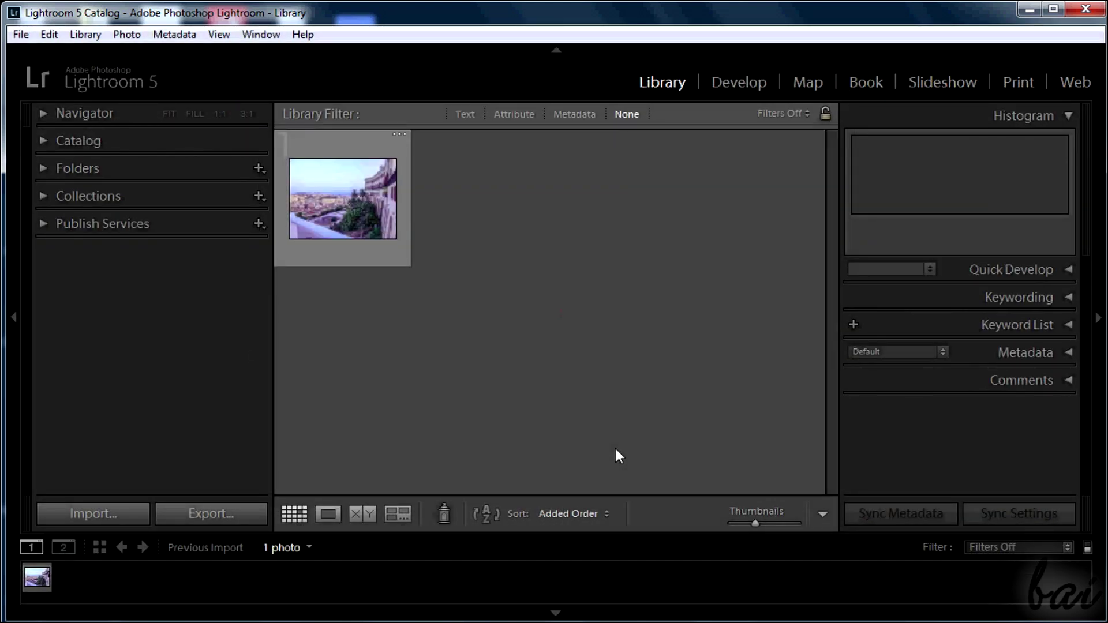
Select the Sample.jpg city-view photo and bring it into the Develop module
click(351, 215)
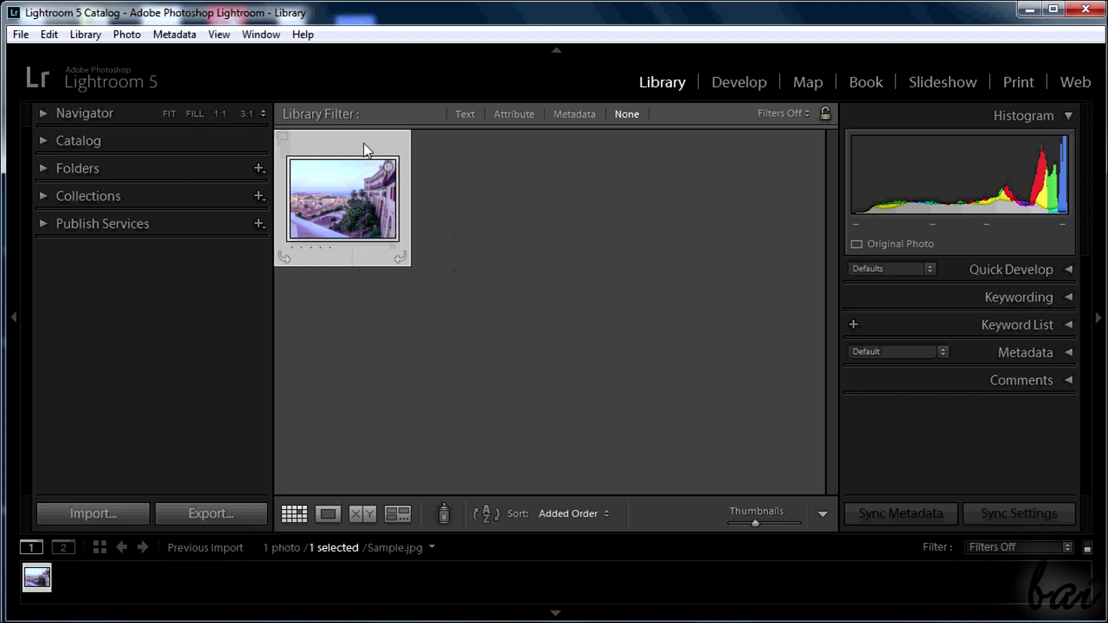
click(739, 86)
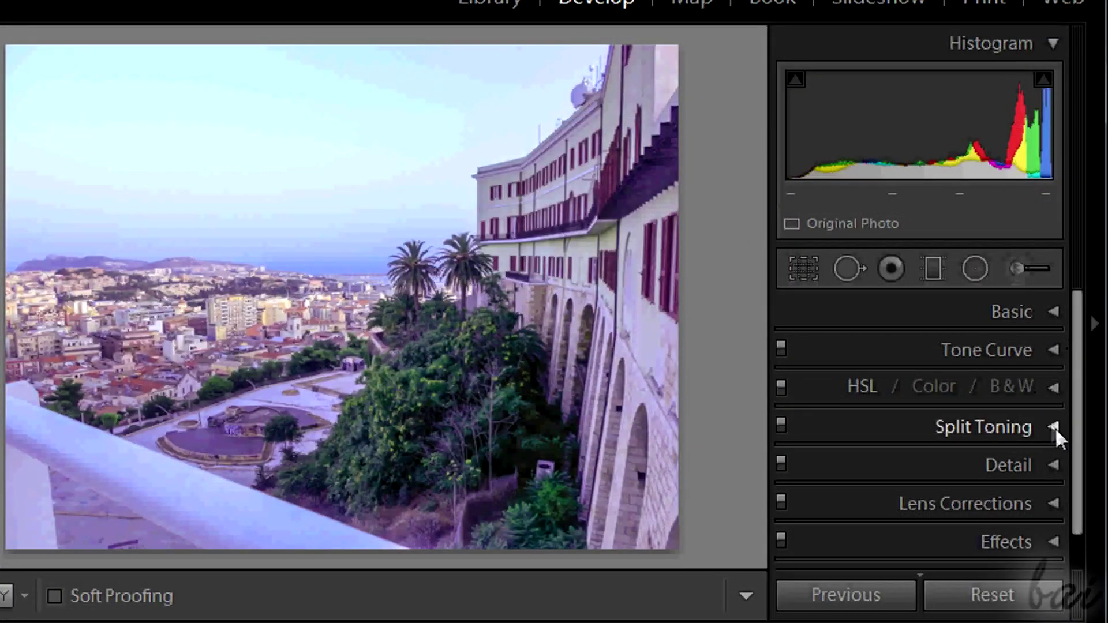
Split-tone the highlights to hue 360 at saturation 65 and tint the shadows violet
click(1055, 427)
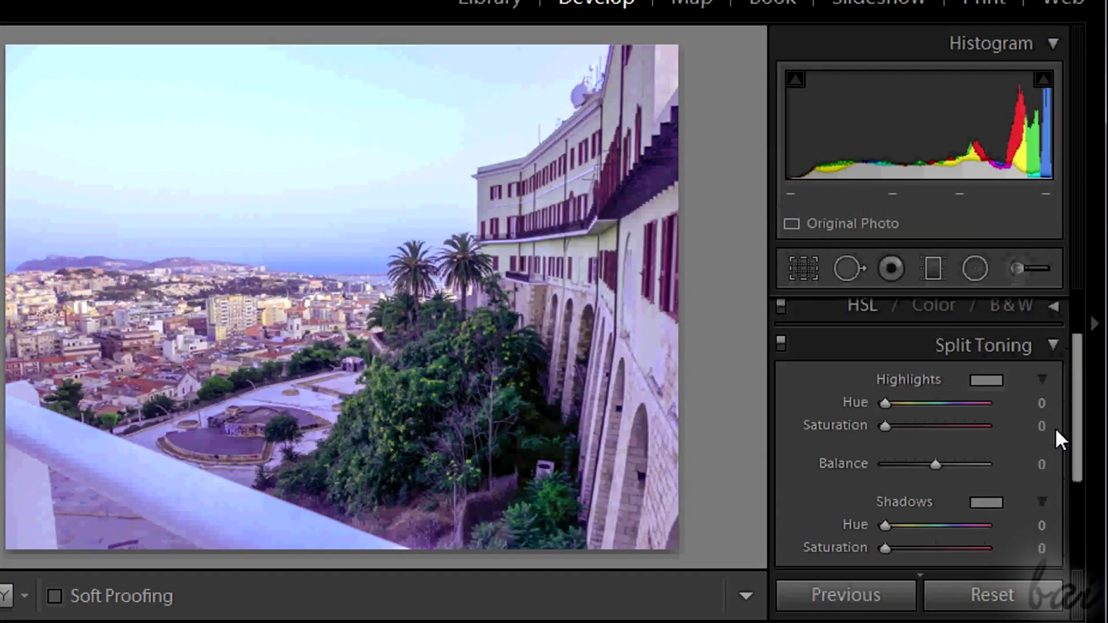
drag(885, 403, 933, 425)
scroll(934, 438, down, 2)
drag(884, 515, 925, 515)
drag(885, 370, 985, 382)
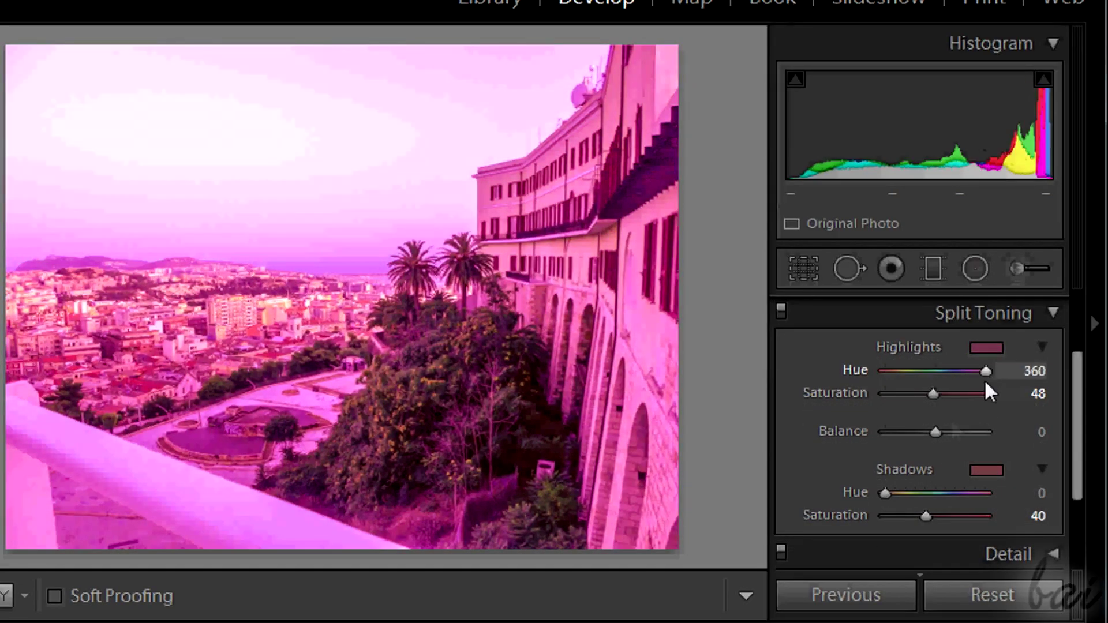
drag(885, 493, 994, 489)
mouse_move(933, 402)
mouse_down()
mouse_move(945, 392)
mouse_move(1038, 402)
mouse_move(819, 393)
mouse_move(1037, 404)
mouse_move(931, 395)
mouse_move(950, 404)
mouse_up()
mouse_move(925, 516)
mouse_down()
mouse_move(835, 536)
mouse_move(1041, 530)
mouse_move(937, 517)
mouse_up()
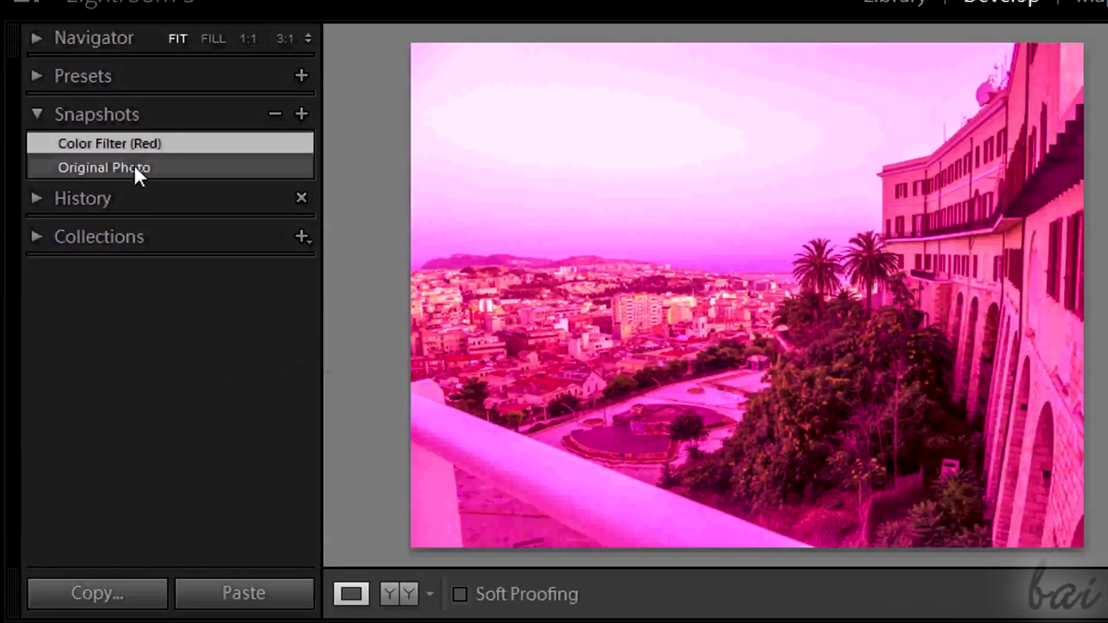
Compare the Original Photo and Color Filter (Red) snapshots, ending on Original Photo
click(134, 166)
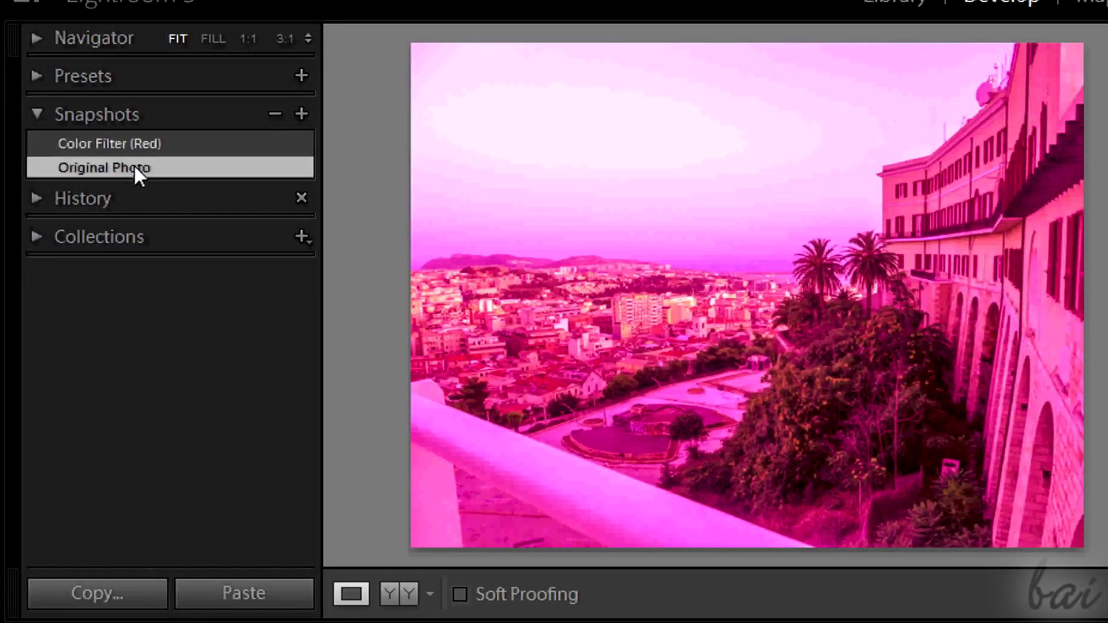
click(136, 144)
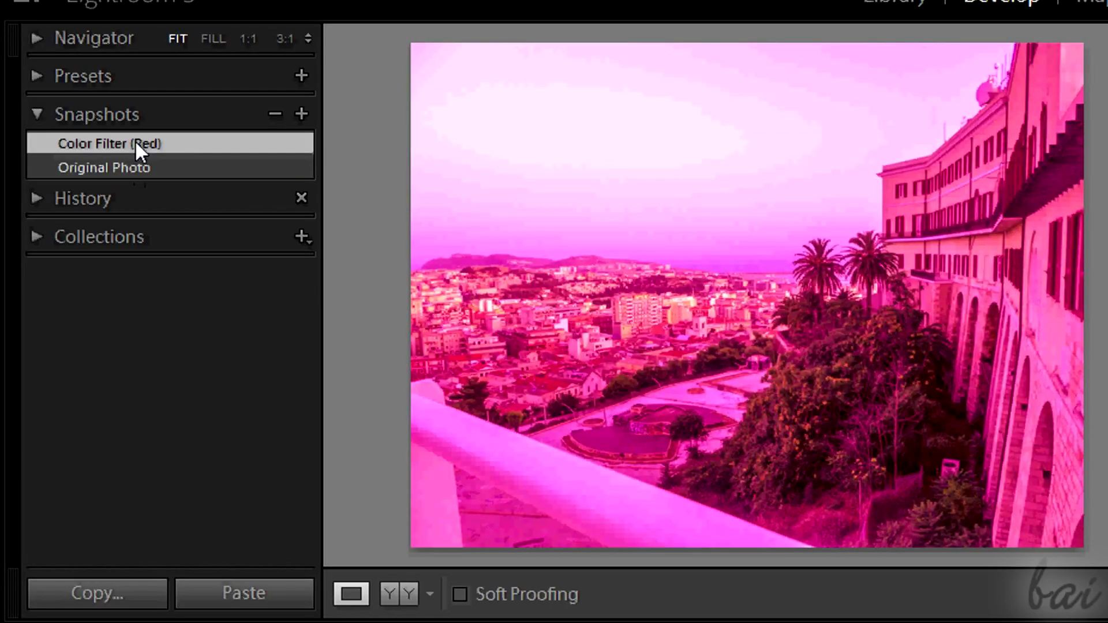
click(133, 166)
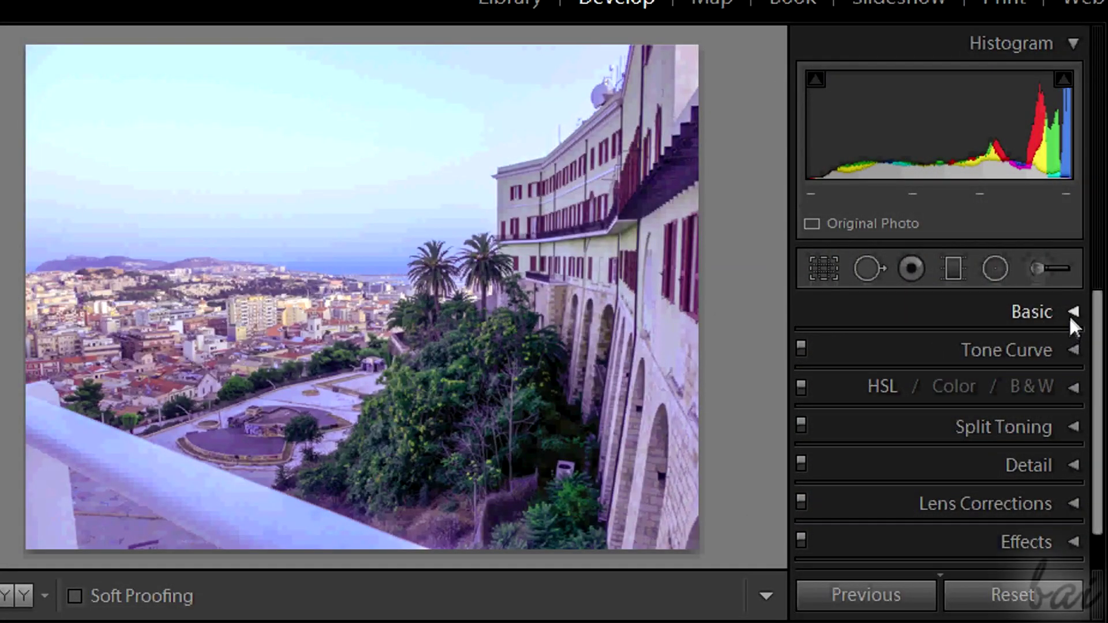
Set the Basic Treatment to Black & White and Contrast to +100
click(1072, 311)
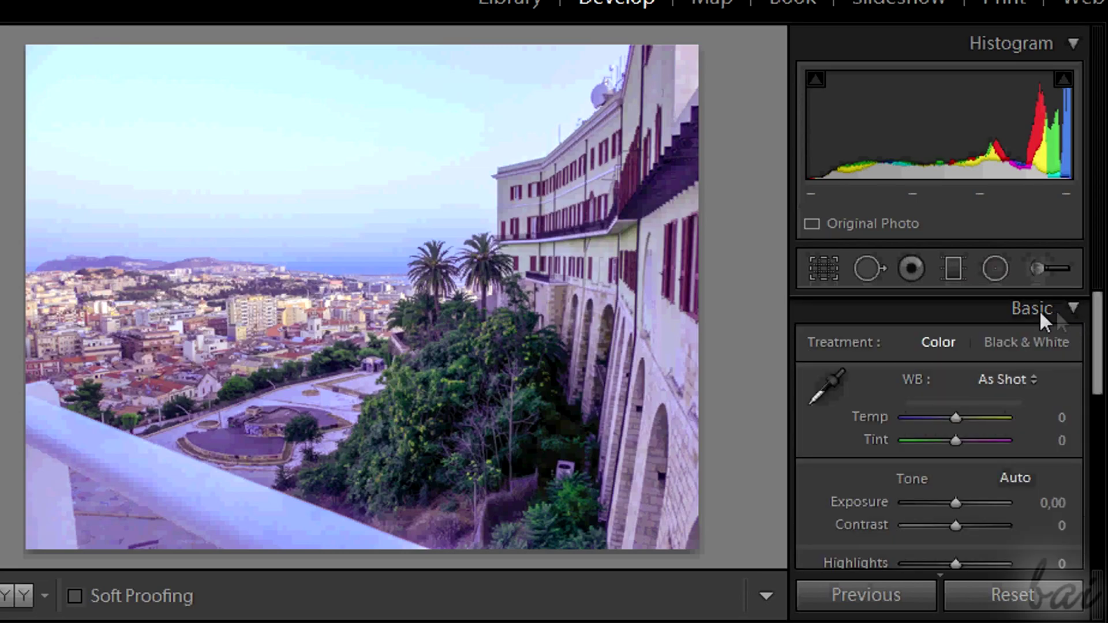
click(1036, 342)
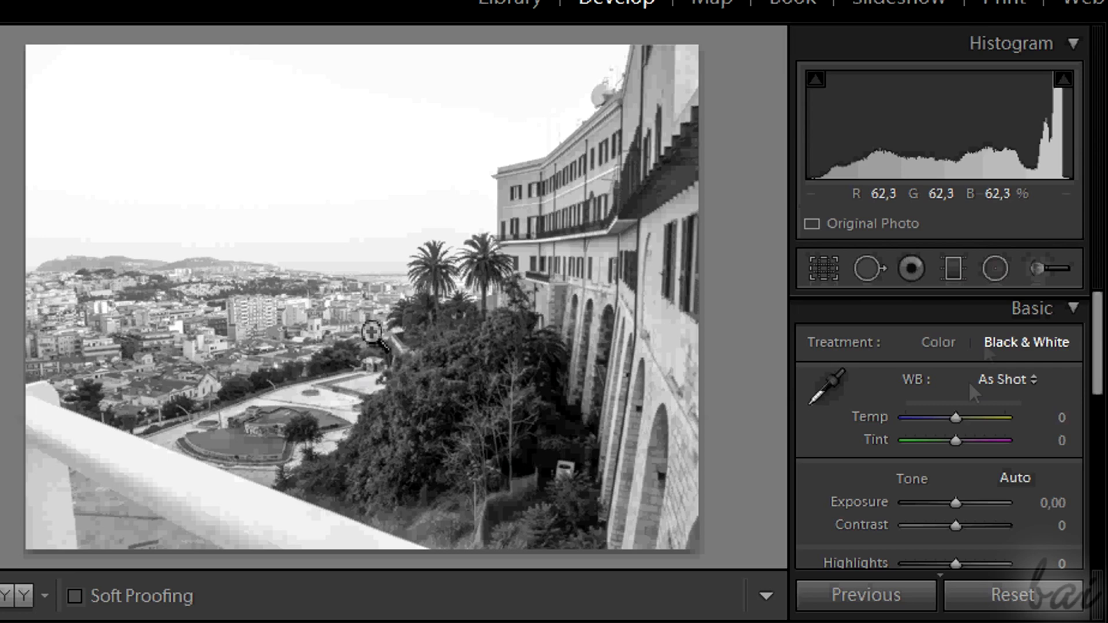
scroll(981, 450, down, 3)
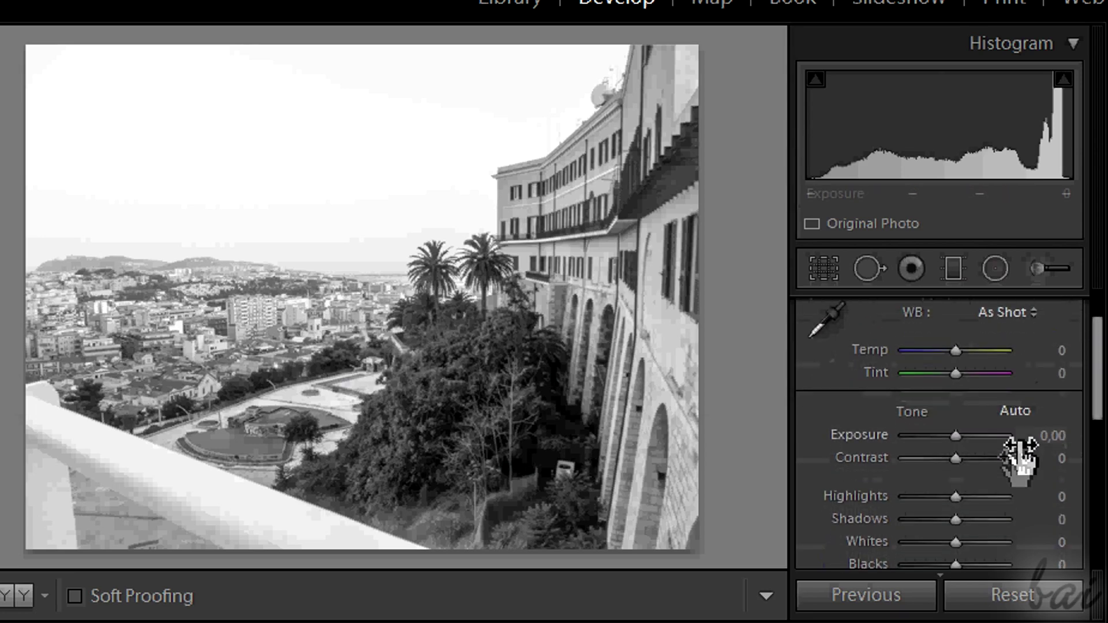
drag(955, 457, 1073, 466)
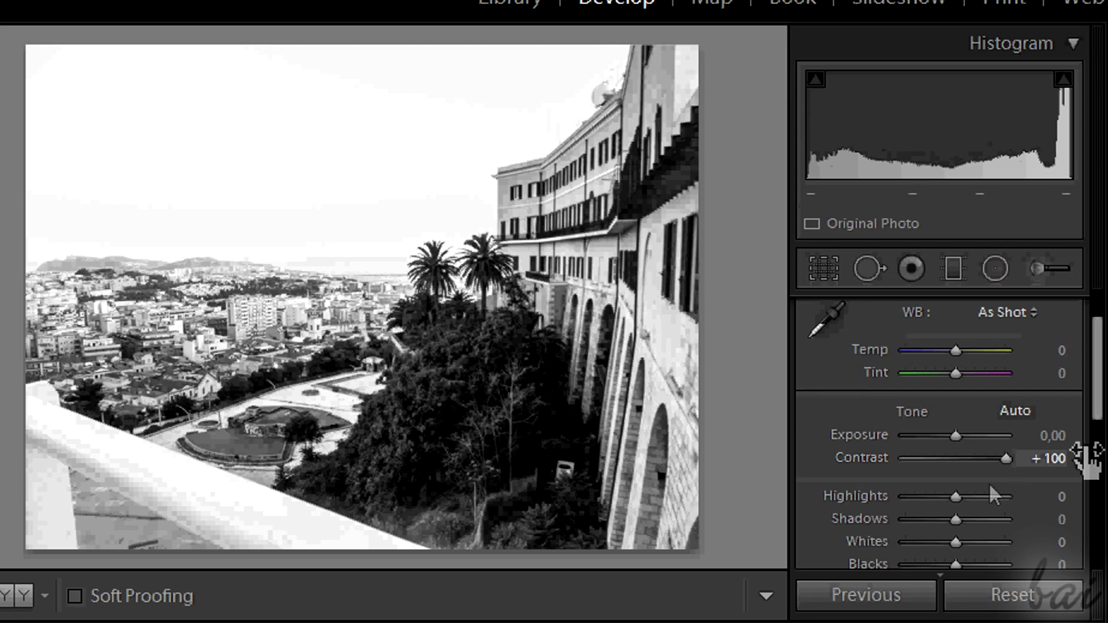
scroll(1098, 369, up, 3)
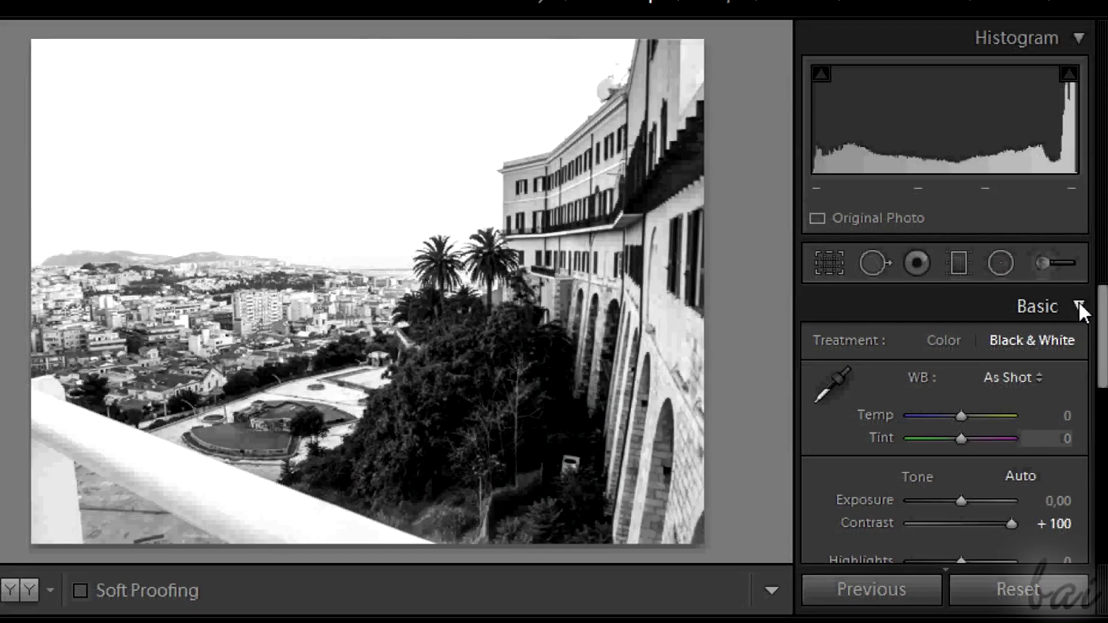
click(1079, 307)
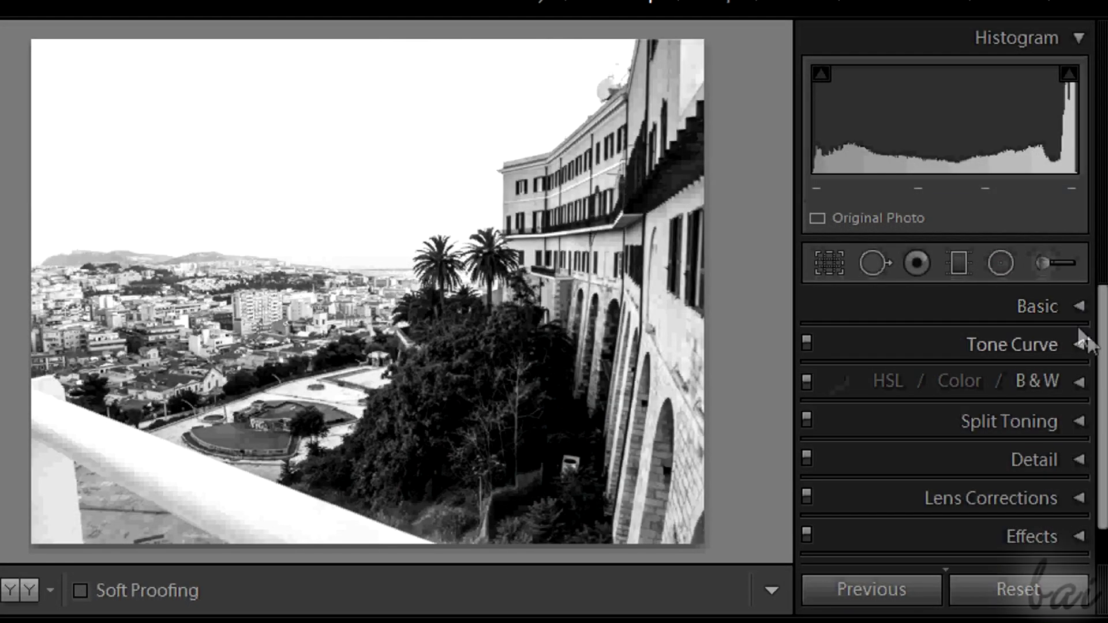
Tune the red, orange, yellow, green and blue B&W Mix sliders, then compare with Original Photo
click(1079, 382)
drag(1062, 361, 900, 365)
drag(951, 383, 963, 385)
drag(949, 406, 987, 405)
drag(949, 428, 984, 428)
drag(977, 474, 811, 481)
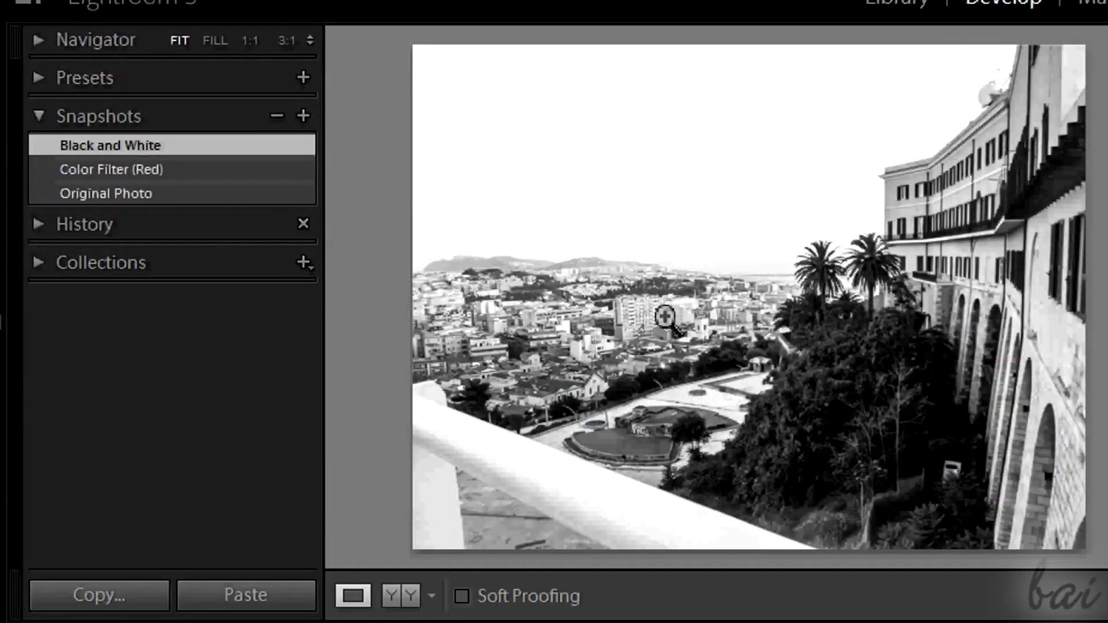
click(163, 192)
click(167, 146)
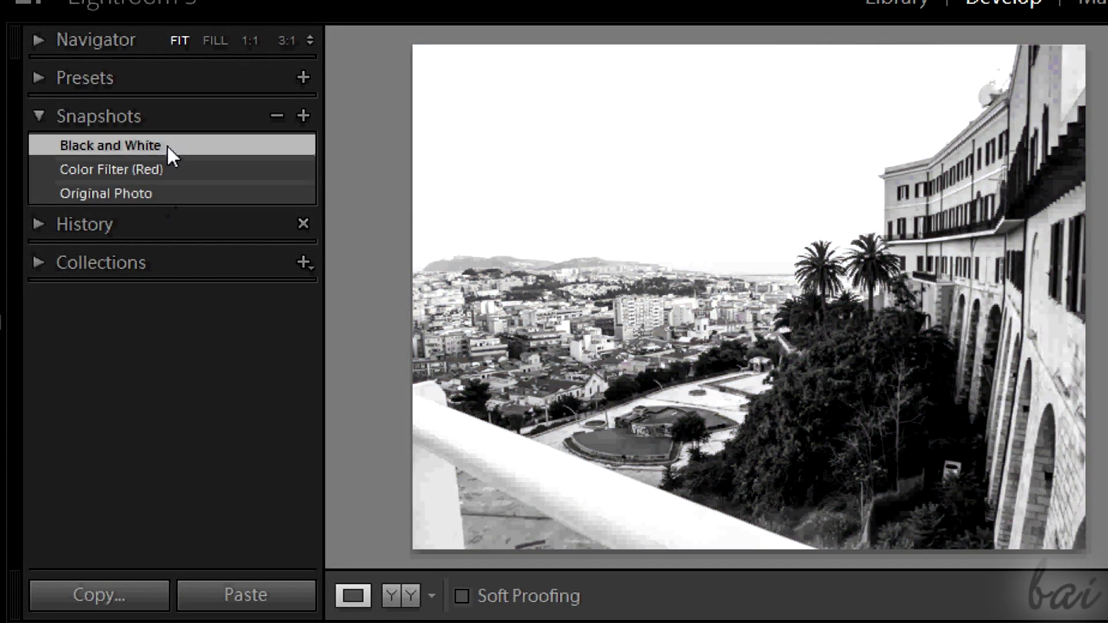
Starting from Original Photo, set Exposure to +0,71 and Contrast to -64
click(167, 193)
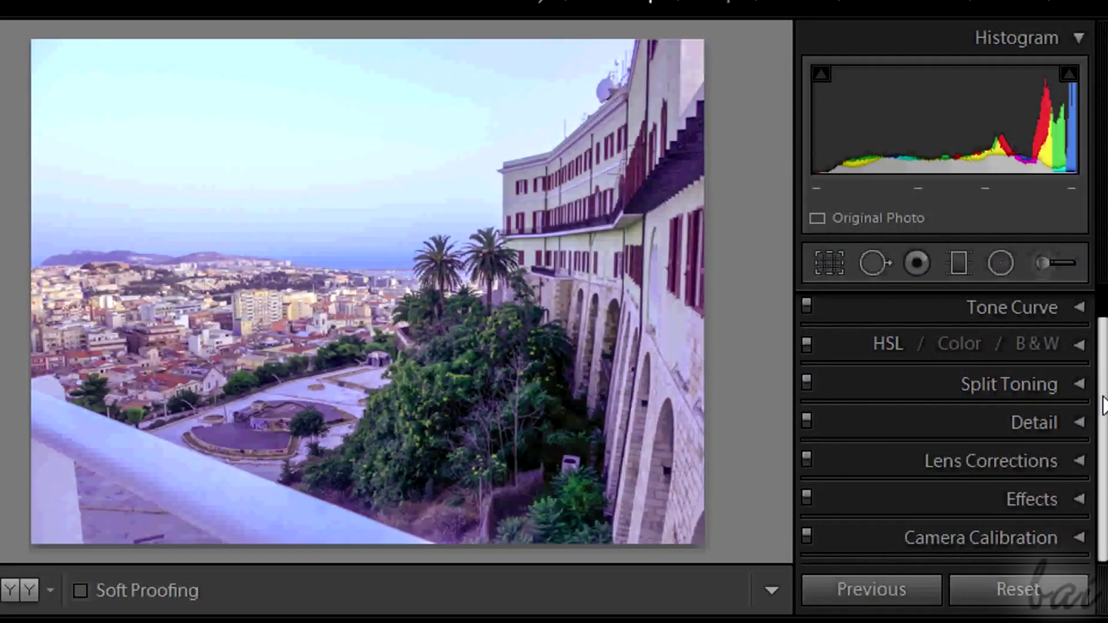
scroll(1100, 329, up, 1)
click(1075, 305)
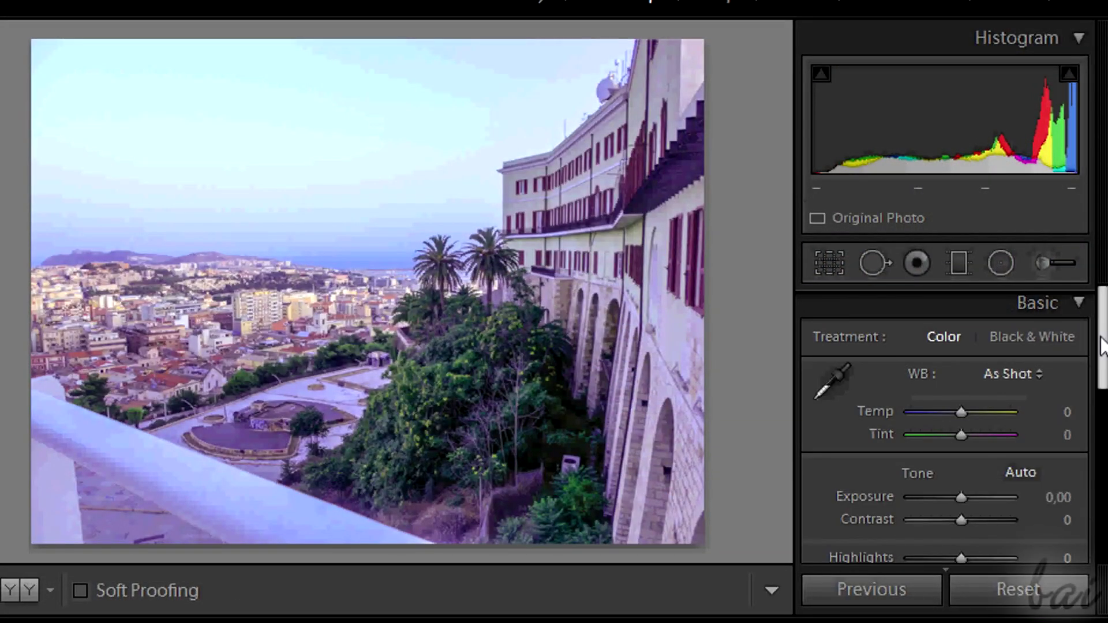
scroll(1101, 369, down, 3)
drag(961, 394, 930, 417)
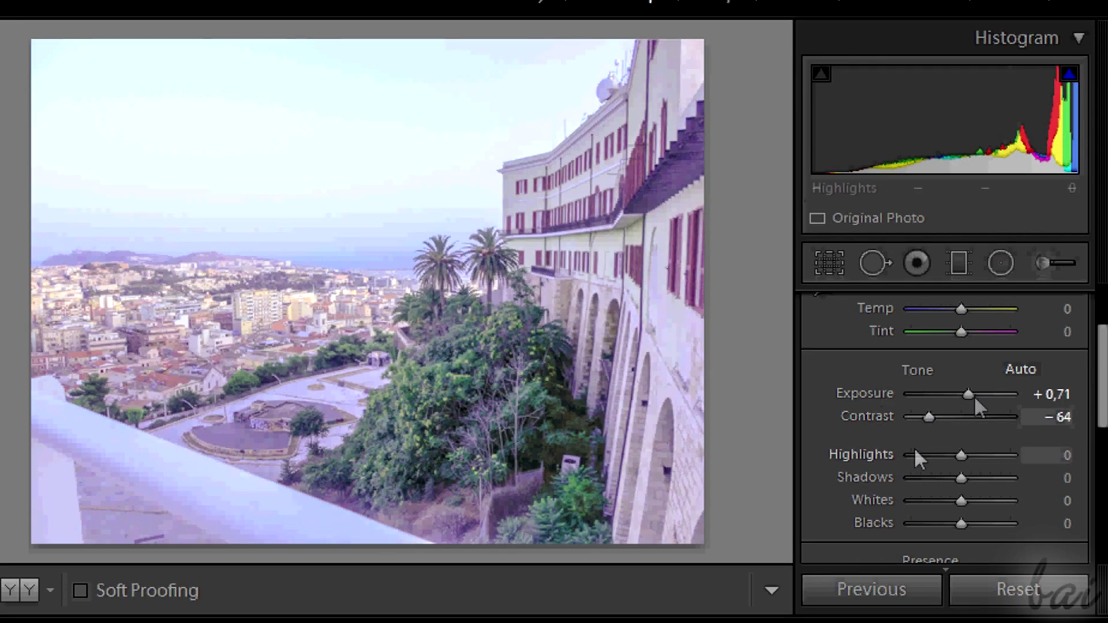
scroll(954, 384, up, 3)
click(1083, 308)
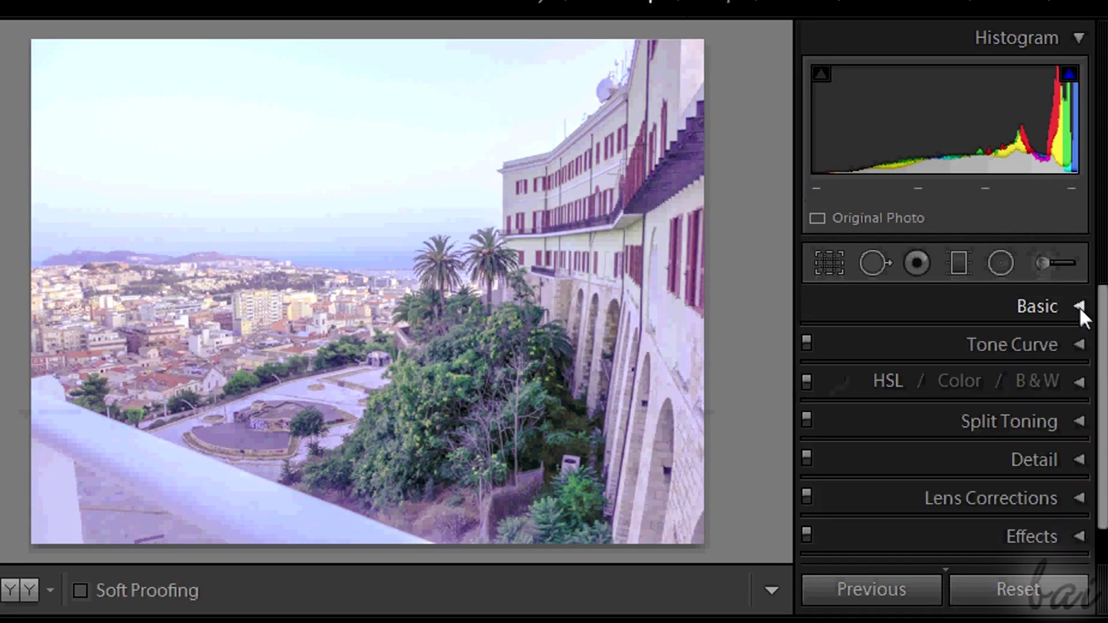
Split-tone highlights hue 17/50 and shadows hue 231/44, then compare Vintage Effect with Original
click(1076, 421)
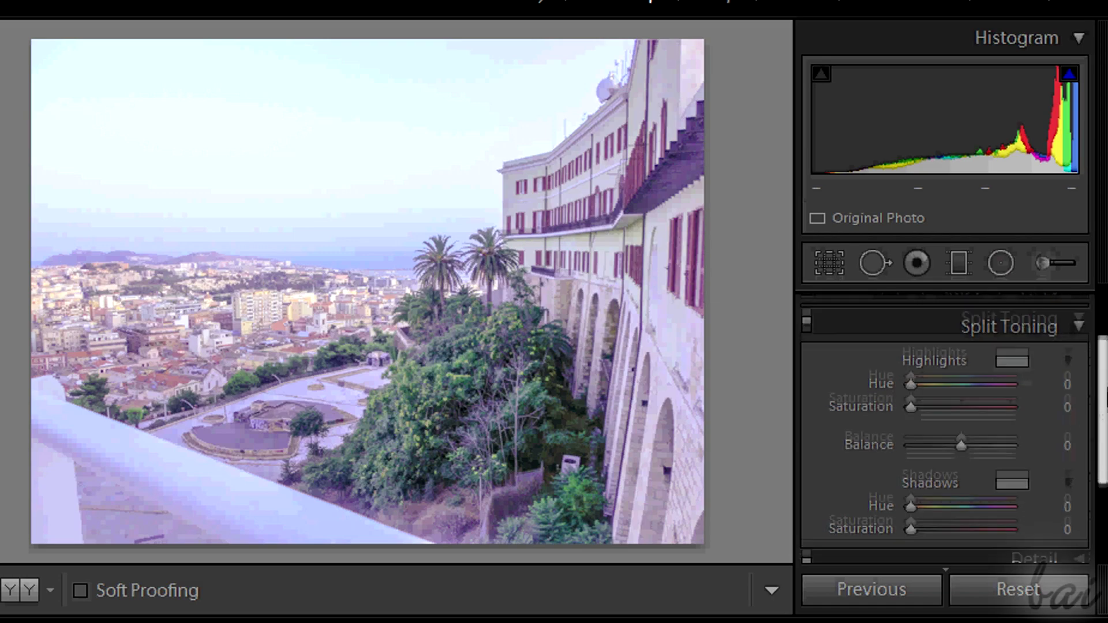
drag(912, 371, 961, 394)
mouse_move(914, 372)
mouse_down()
mouse_move(904, 377)
mouse_move(1003, 383)
mouse_move(913, 383)
mouse_up()
drag(911, 516, 977, 510)
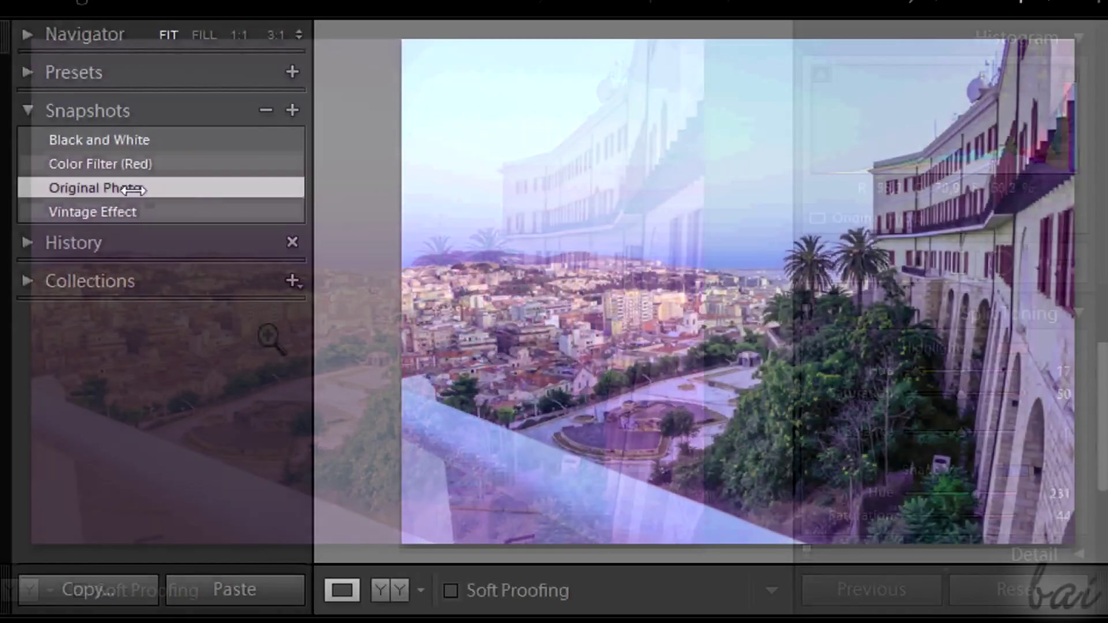
click(136, 213)
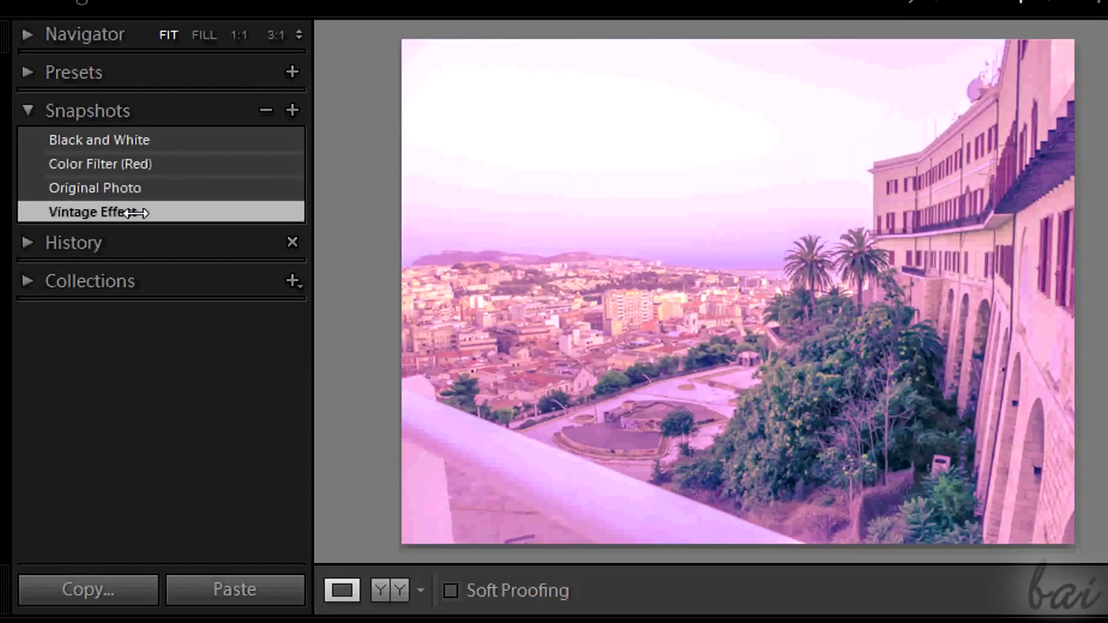
click(137, 193)
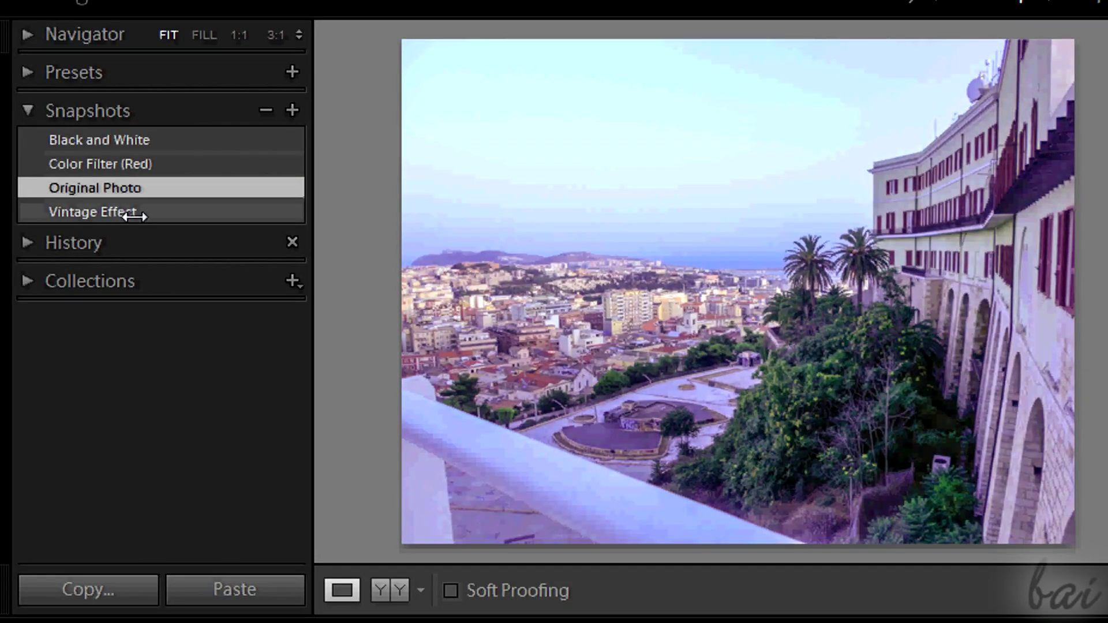
On the Original Photo, add a dark post-crop vignette of about -43 with zero feather
click(141, 212)
click(133, 193)
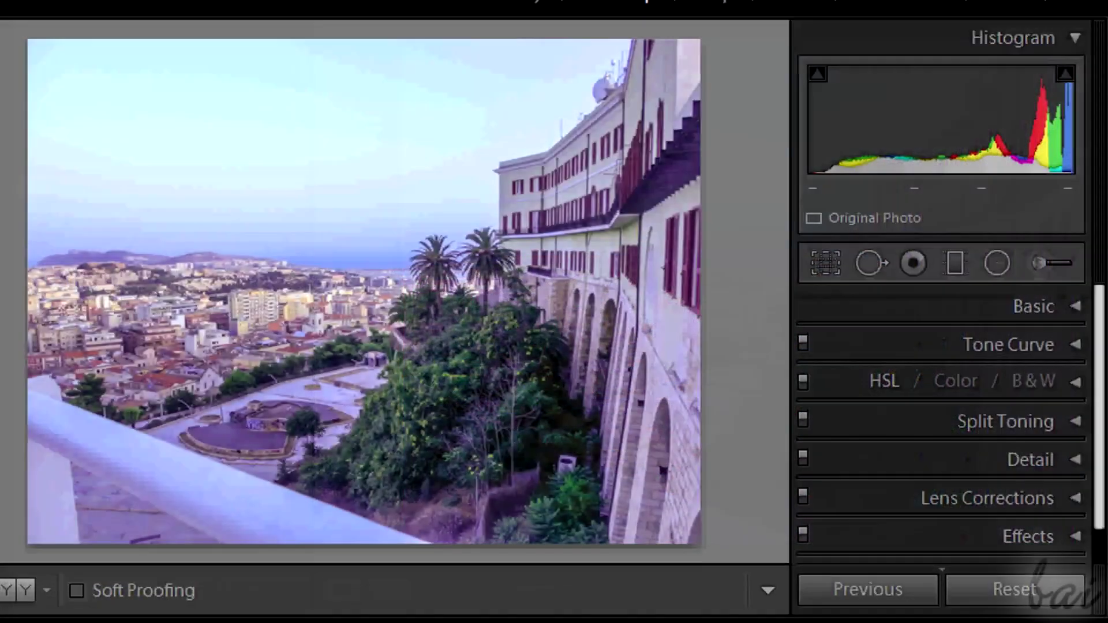
scroll(1100, 396, down, 1)
click(1078, 499)
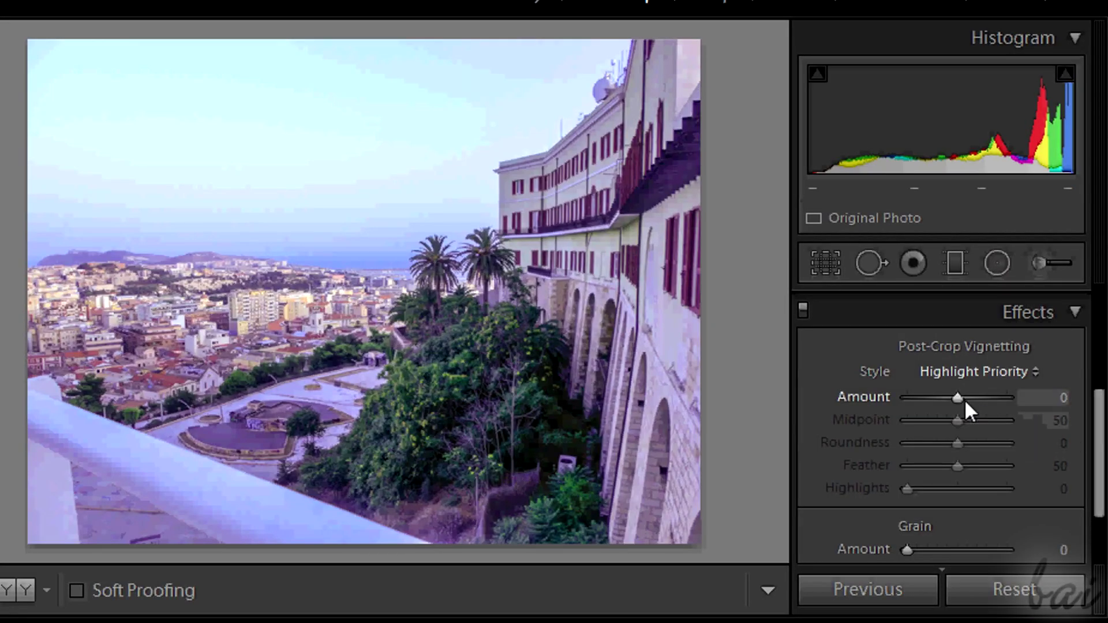
drag(958, 397, 1017, 446)
drag(959, 467, 861, 468)
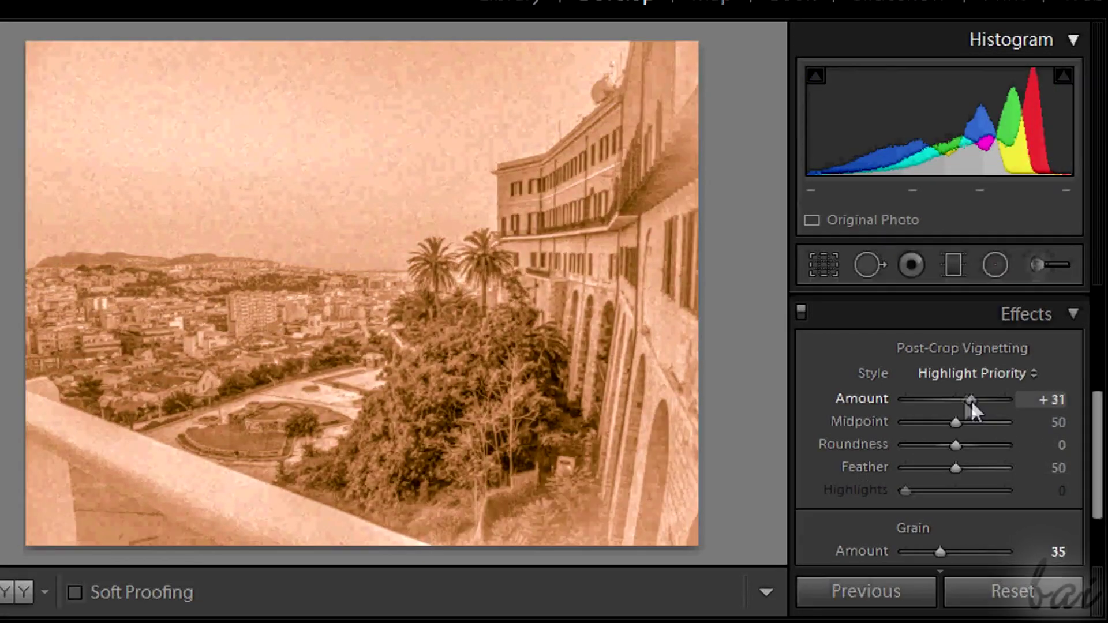
drag(971, 399, 935, 401)
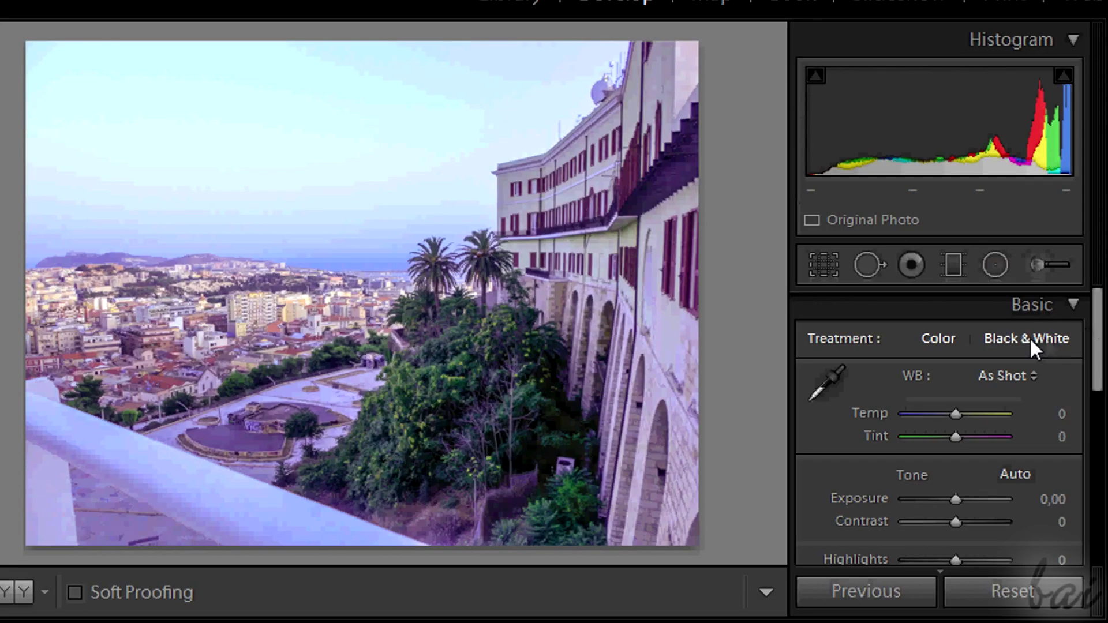
Convert to Black & White with Highlights and Contrast -100, Shadows +100, adjusting Clarity and Exposure
click(1029, 338)
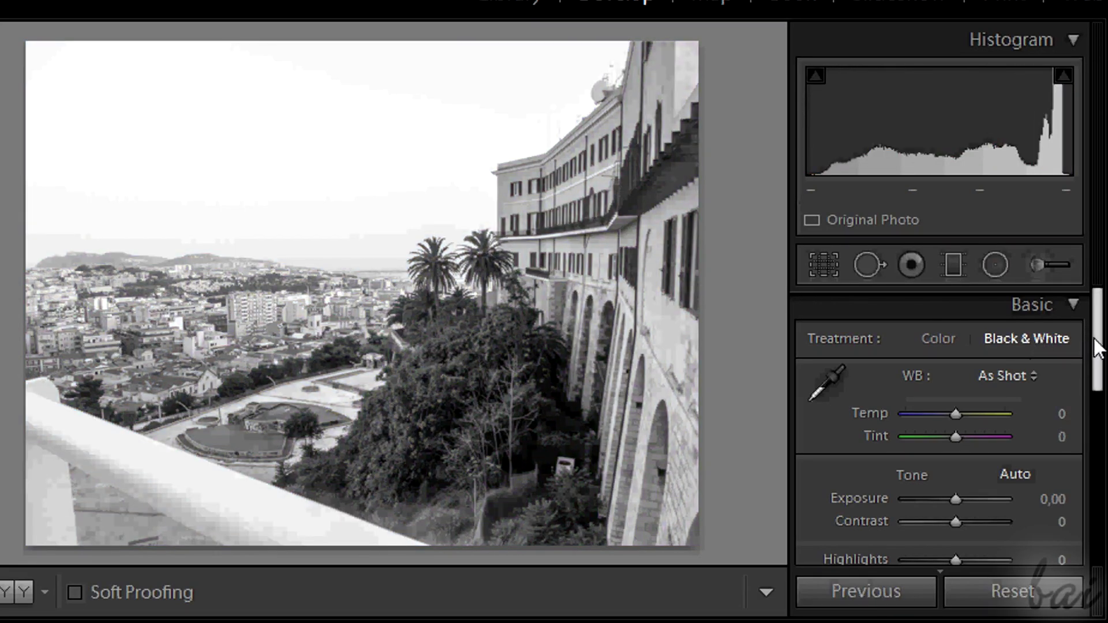
drag(1093, 337, 1097, 374)
drag(953, 422, 905, 435)
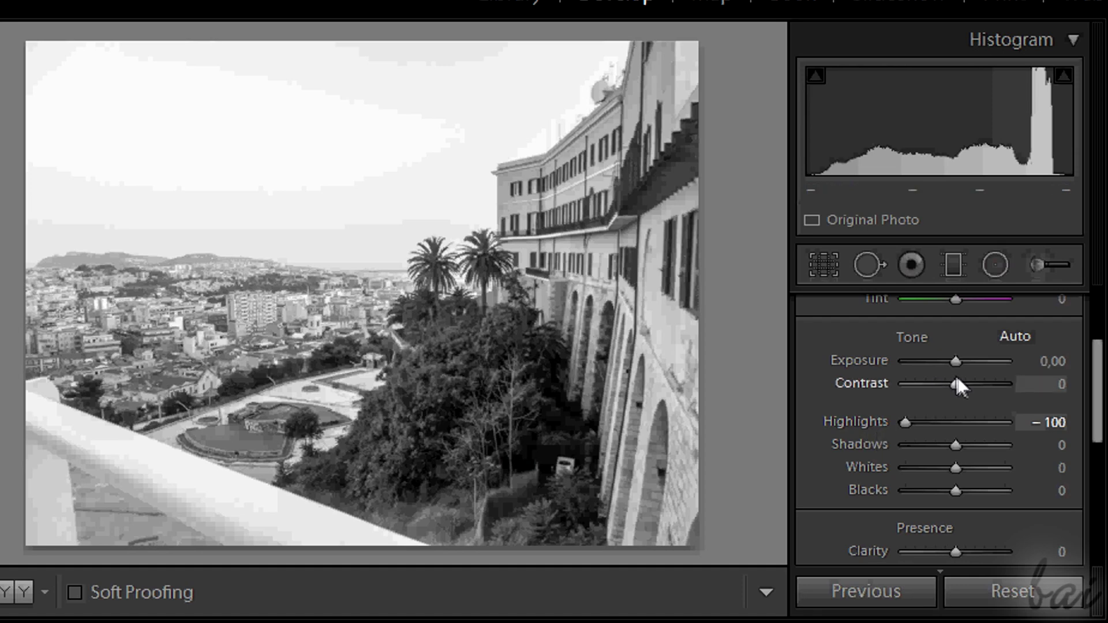
drag(956, 383, 903, 386)
drag(955, 445, 1058, 453)
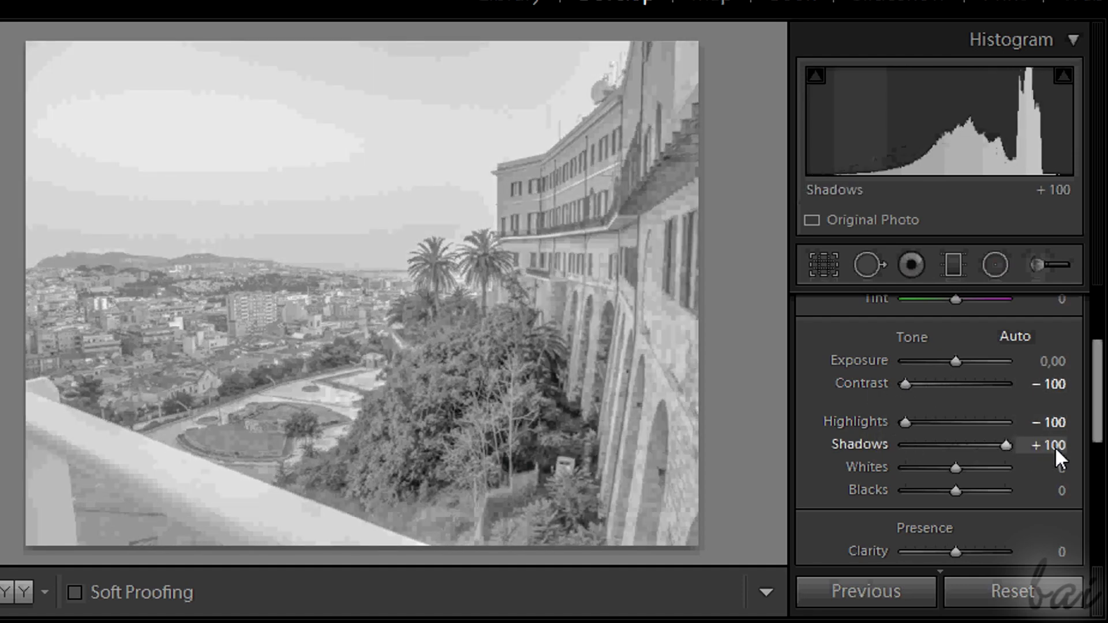
scroll(1085, 397, down, 2)
drag(985, 440, 1067, 447)
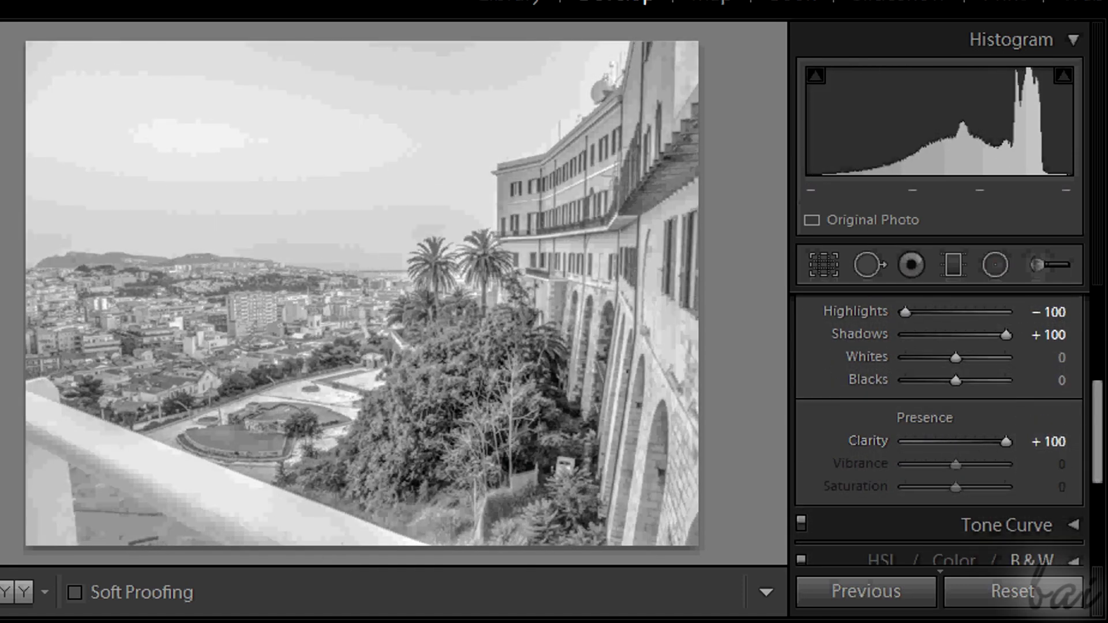
scroll(1100, 456, up, 2)
drag(947, 354, 953, 356)
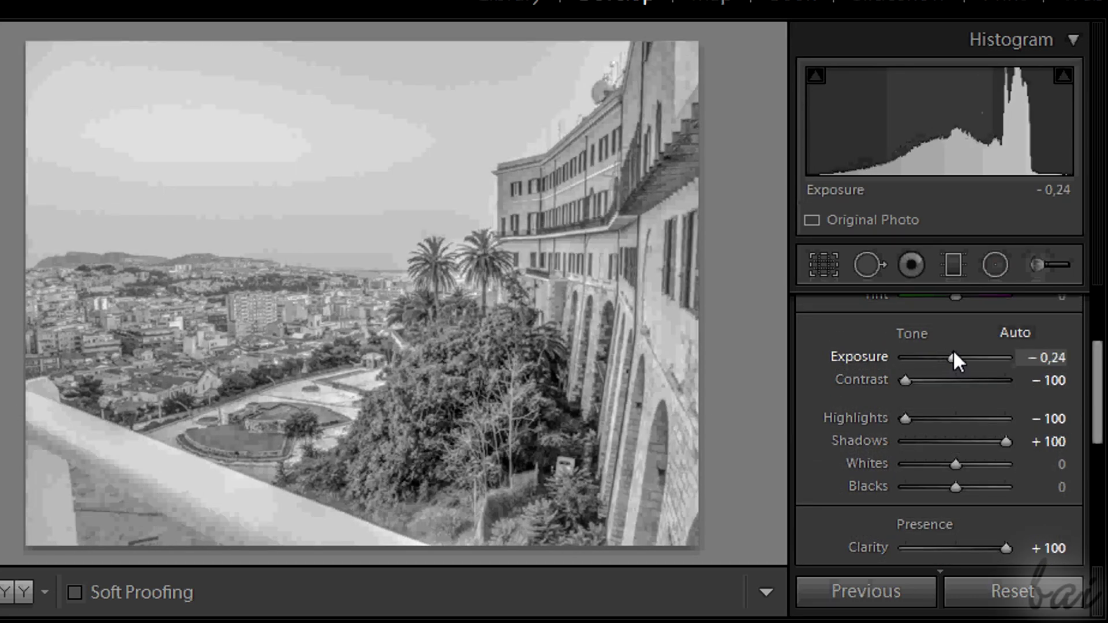
scroll(1104, 398, up, 3)
click(1074, 299)
Tint highlights and shadows sepia (hue 39), with highlight saturation about 62
click(1074, 424)
drag(906, 403, 960, 403)
drag(905, 380, 916, 383)
drag(904, 525, 961, 528)
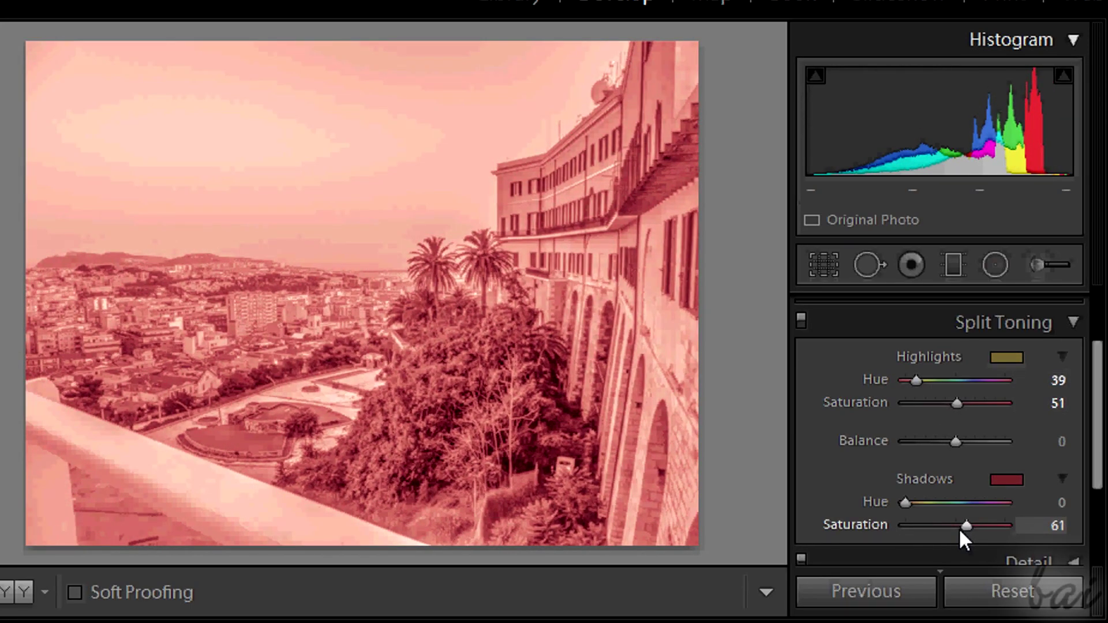
drag(905, 502, 916, 503)
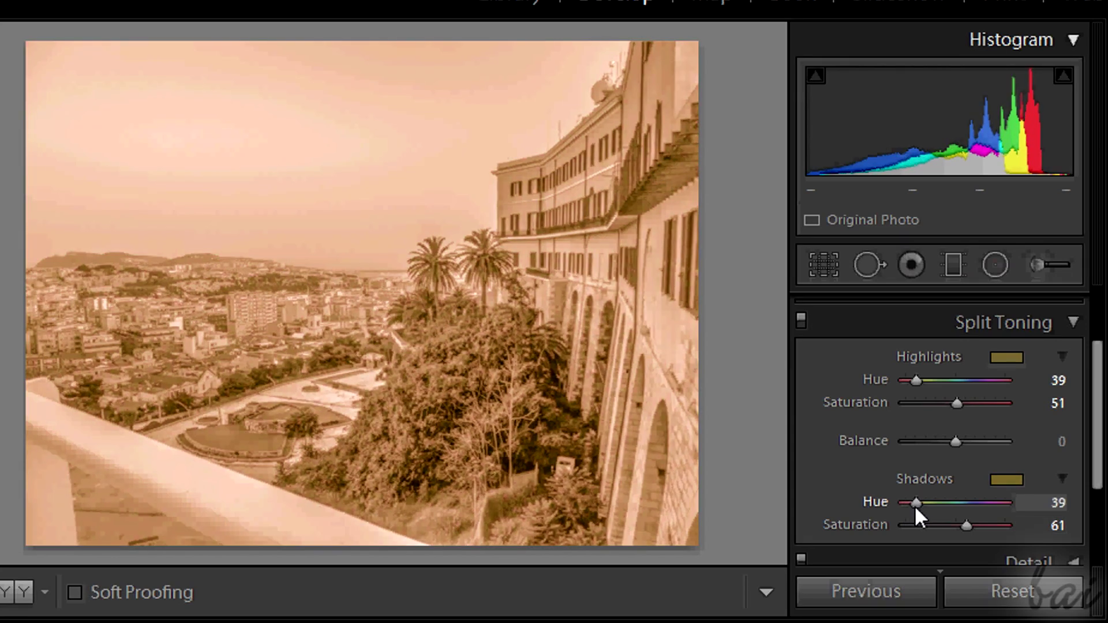
mouse_move(958, 403)
mouse_down()
mouse_move(981, 404)
mouse_move(968, 406)
mouse_up()
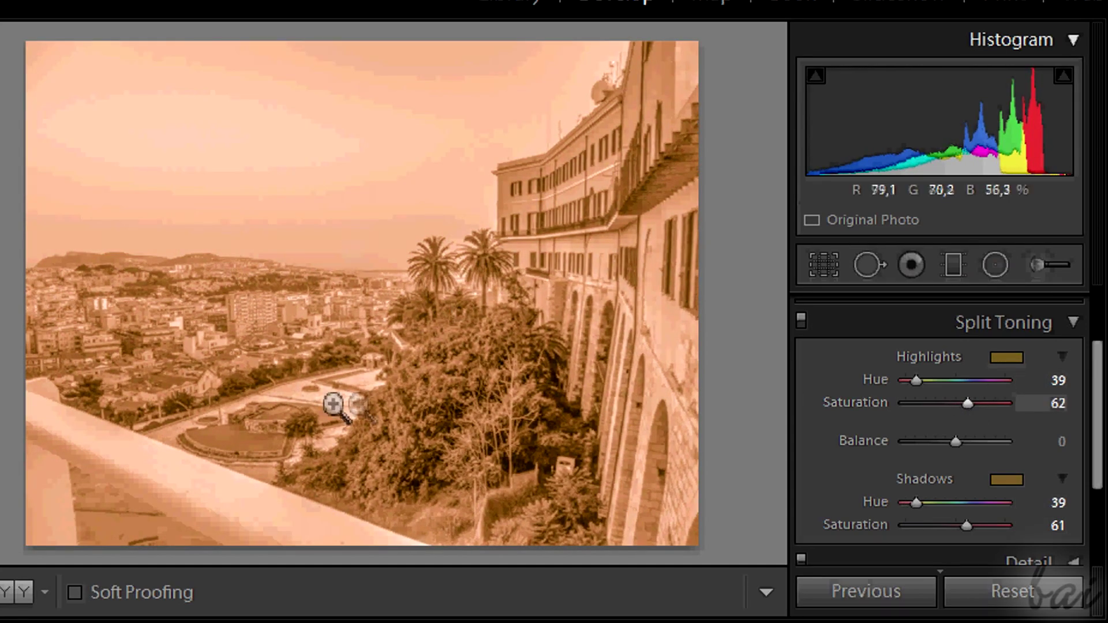
click(1072, 321)
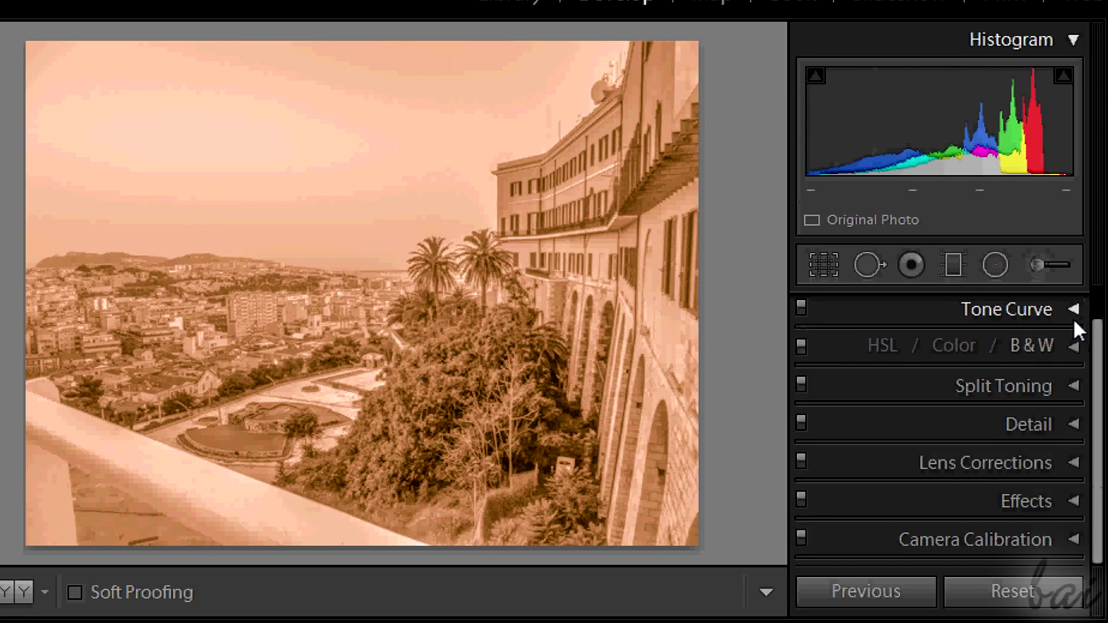
Add grain with size and roughness 100 and a -45 post-crop vignette
click(1073, 504)
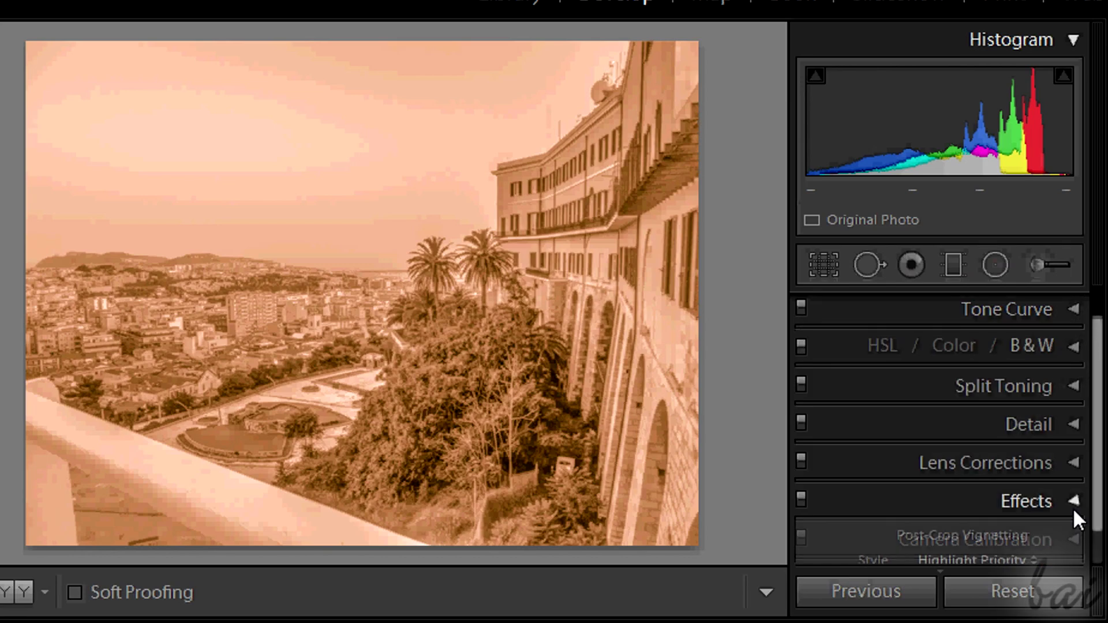
scroll(1075, 512, down, 5)
drag(905, 456, 1036, 503)
mouse_move(918, 456)
mouse_down()
mouse_move(961, 458)
mouse_move(931, 457)
mouse_move(940, 457)
mouse_up()
scroll(966, 403, up, 2)
drag(956, 399, 951, 423)
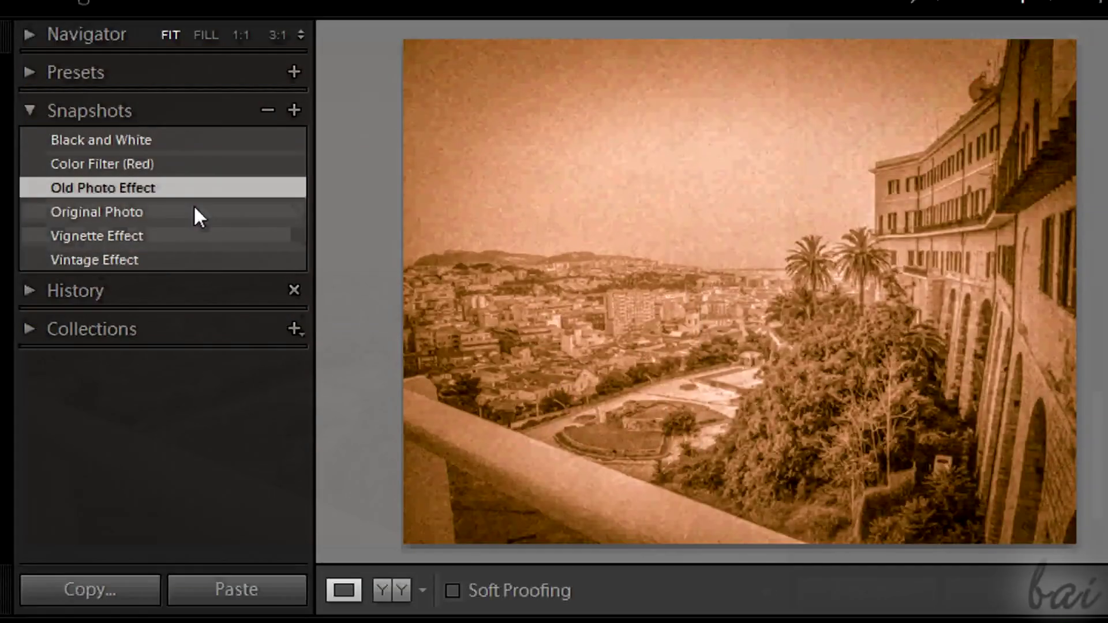
Compare Original Photo with Old Photo Effect, ending on Original Photo with Basic expanded
click(190, 211)
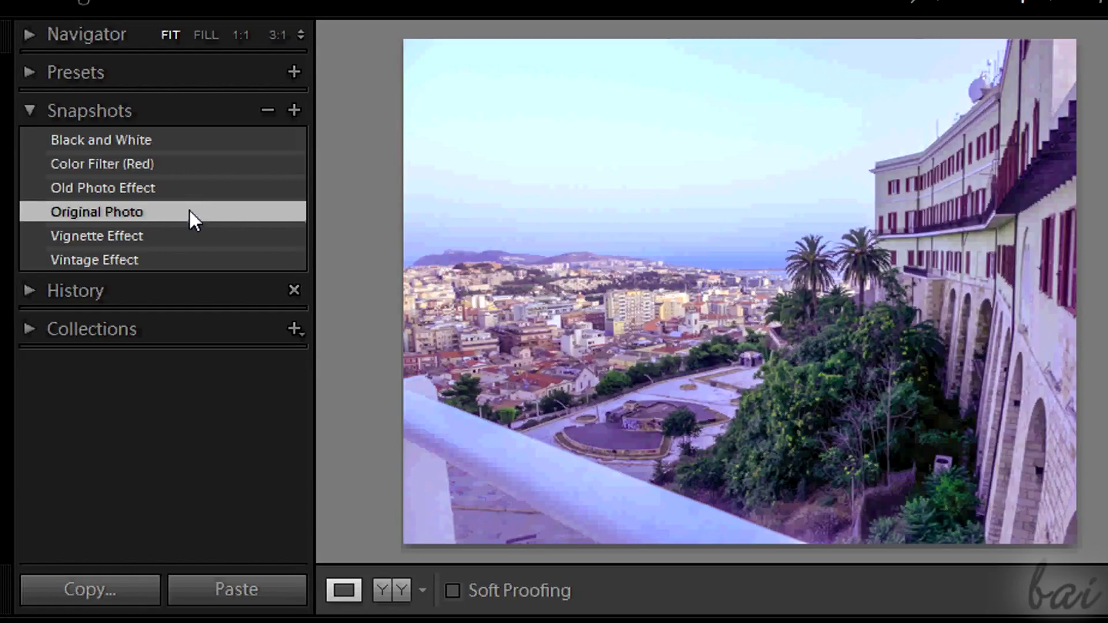
click(195, 193)
click(195, 213)
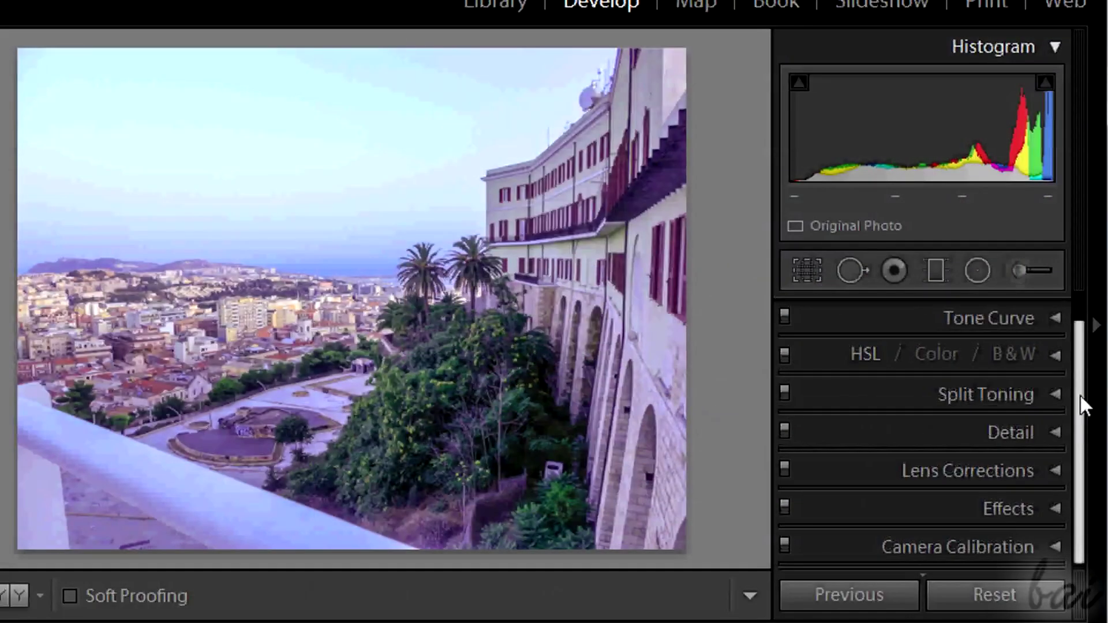
drag(1080, 396, 1076, 318)
click(1055, 311)
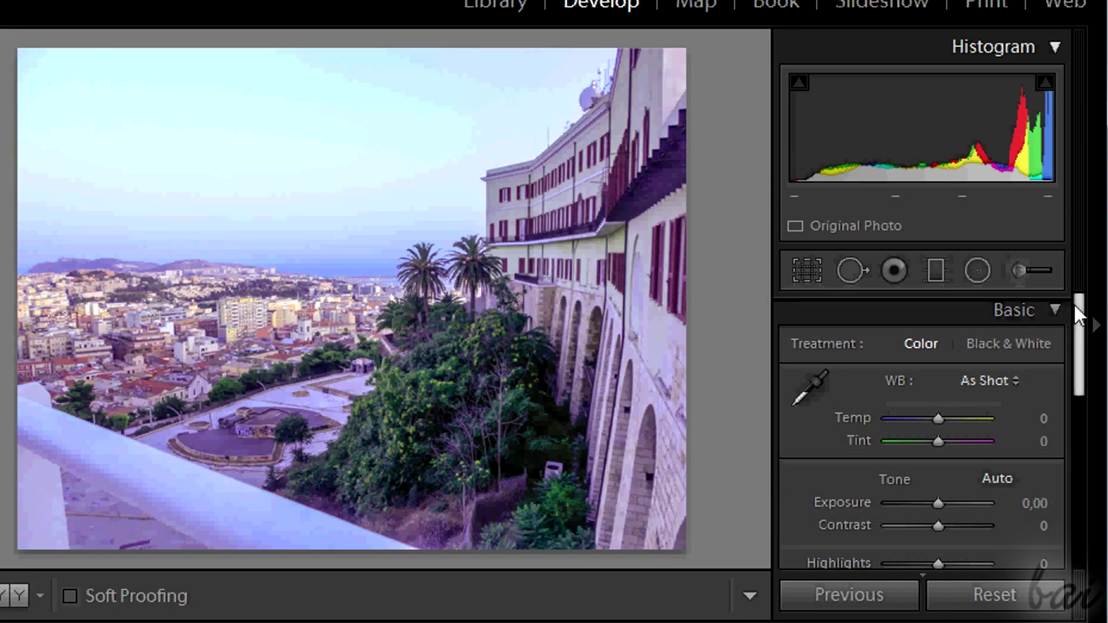
Raise Contrast to +100 in the Basic panel
drag(1082, 315, 1083, 354)
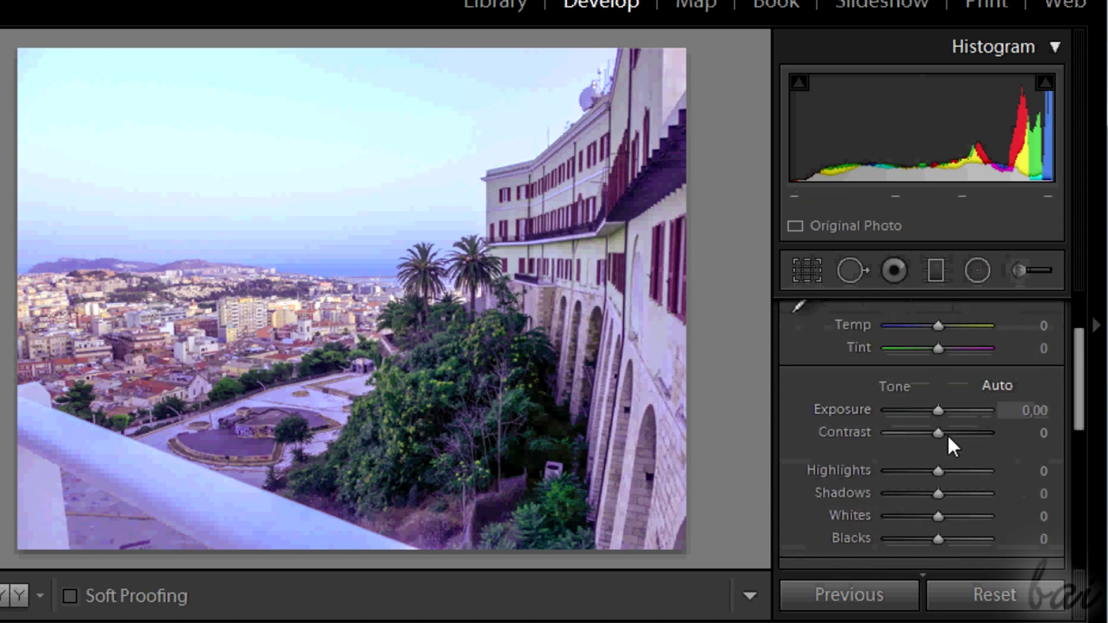
drag(938, 434, 1032, 444)
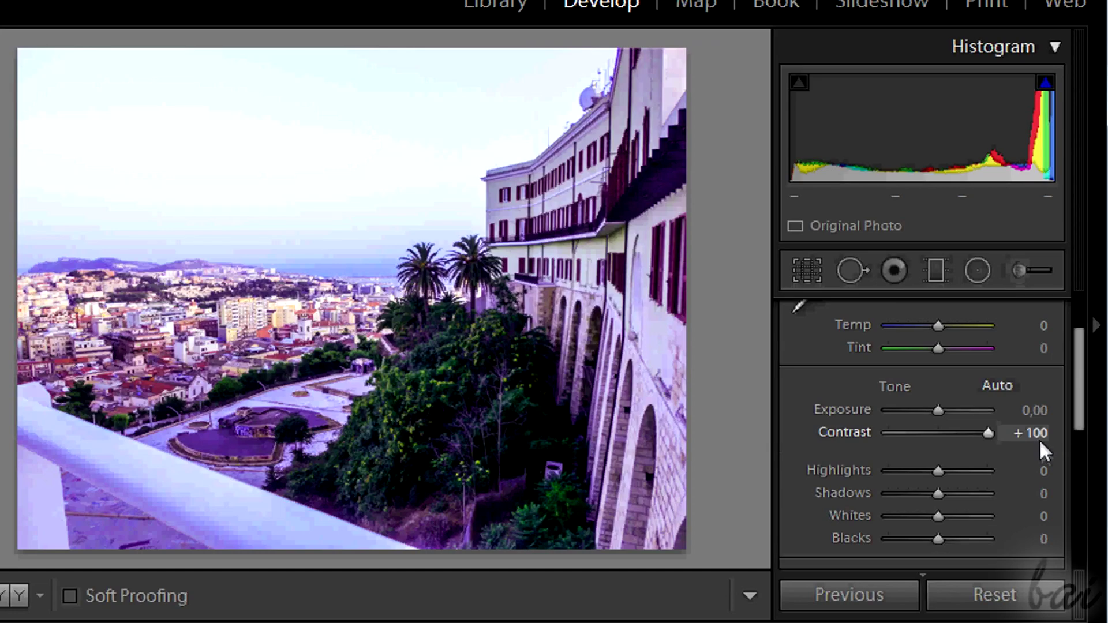
drag(1071, 372, 1071, 446)
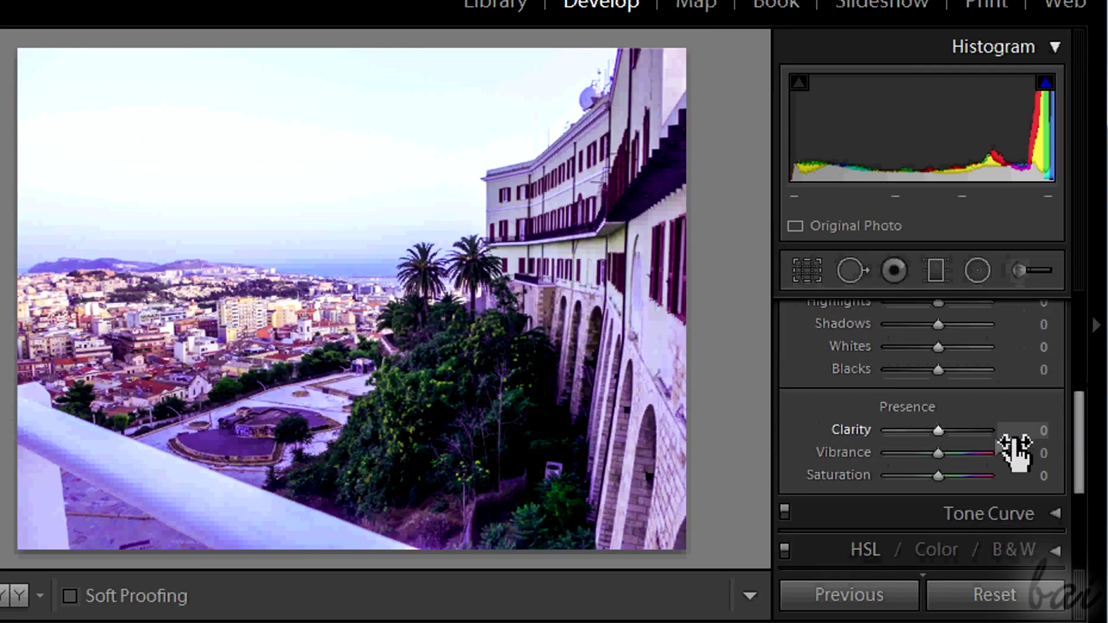
mouse_move(931, 434)
mouse_down()
mouse_move(864, 435)
mouse_move(922, 436)
mouse_up()
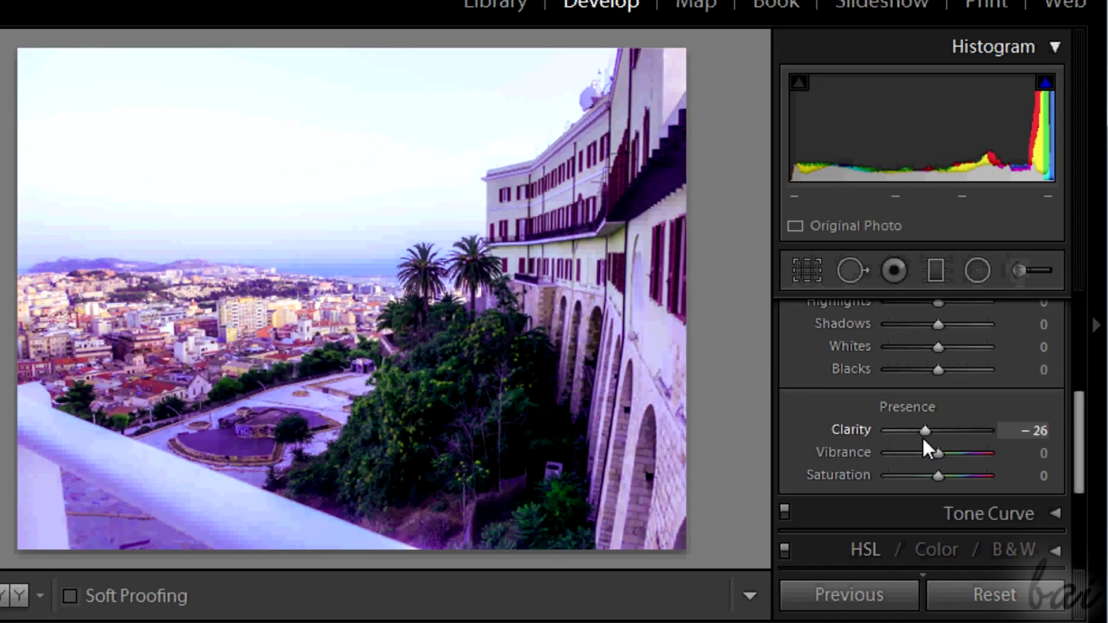
drag(1084, 450, 1057, 317)
click(1056, 317)
Set noise reduction Luminance to 100, Detail 0, inspecting the town buildings at 1:1
scroll(1073, 404, down, 1)
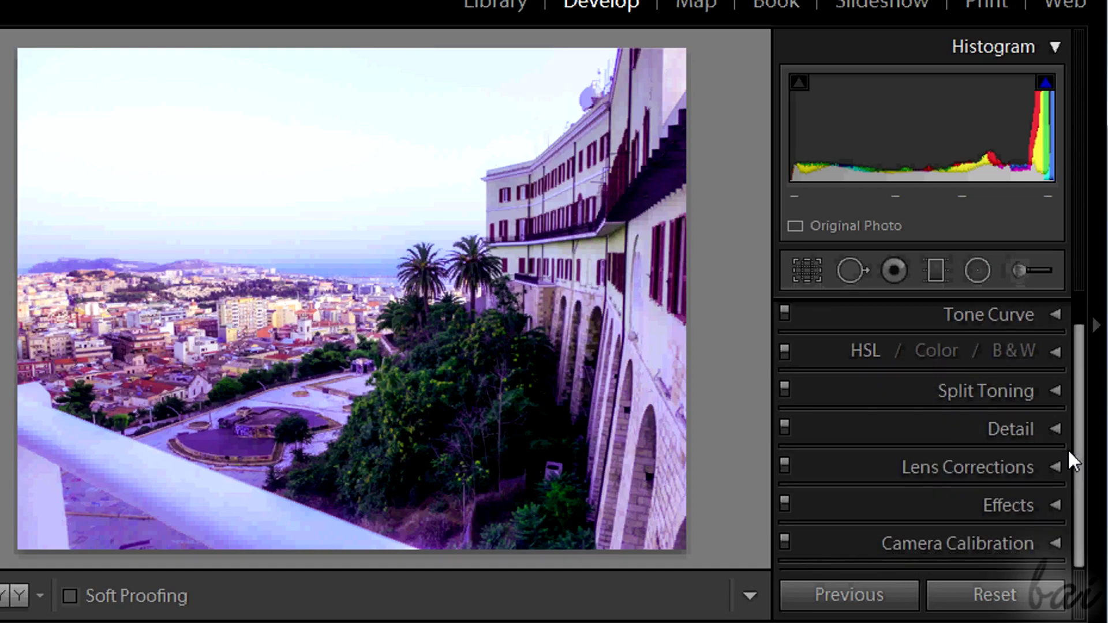
click(1067, 440)
scroll(1073, 444, down, 8)
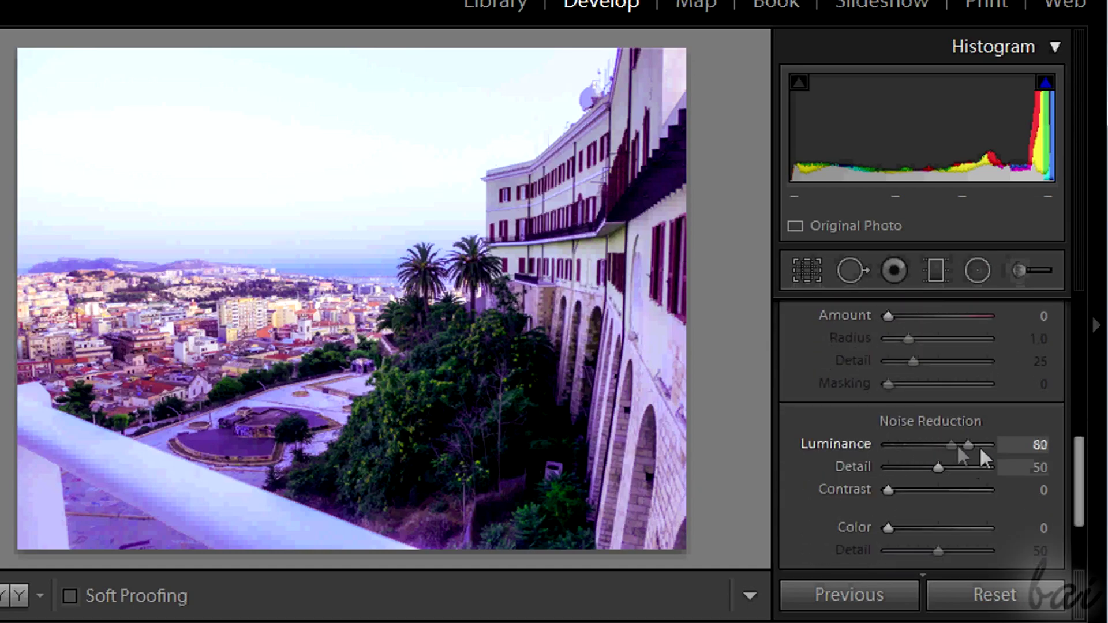
scroll(1063, 459, down, 1)
drag(938, 453, 1008, 456)
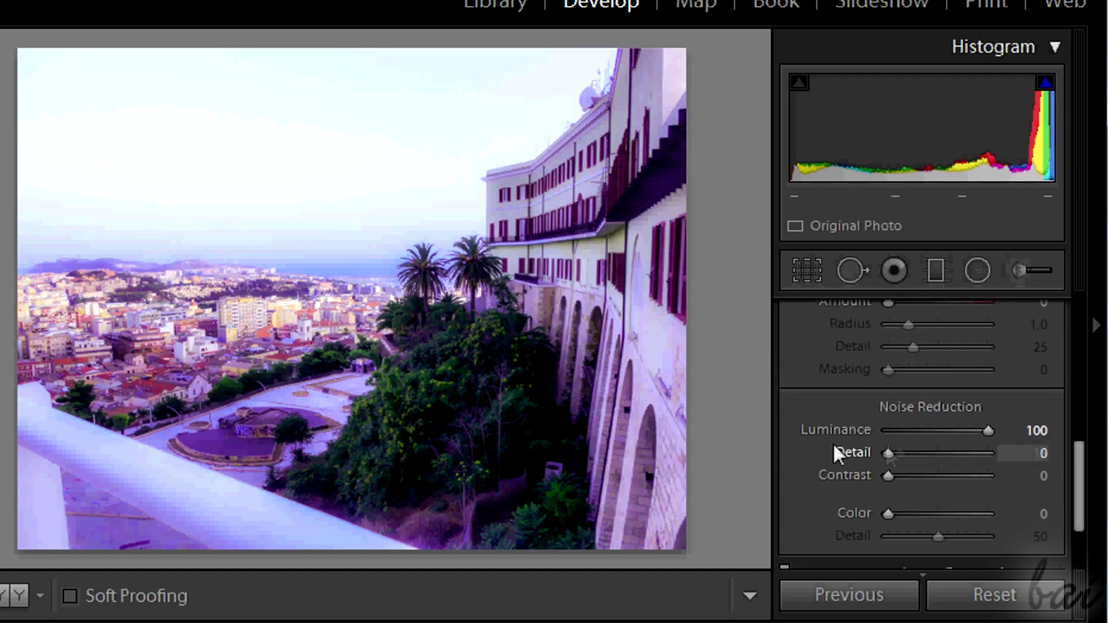
click(497, 425)
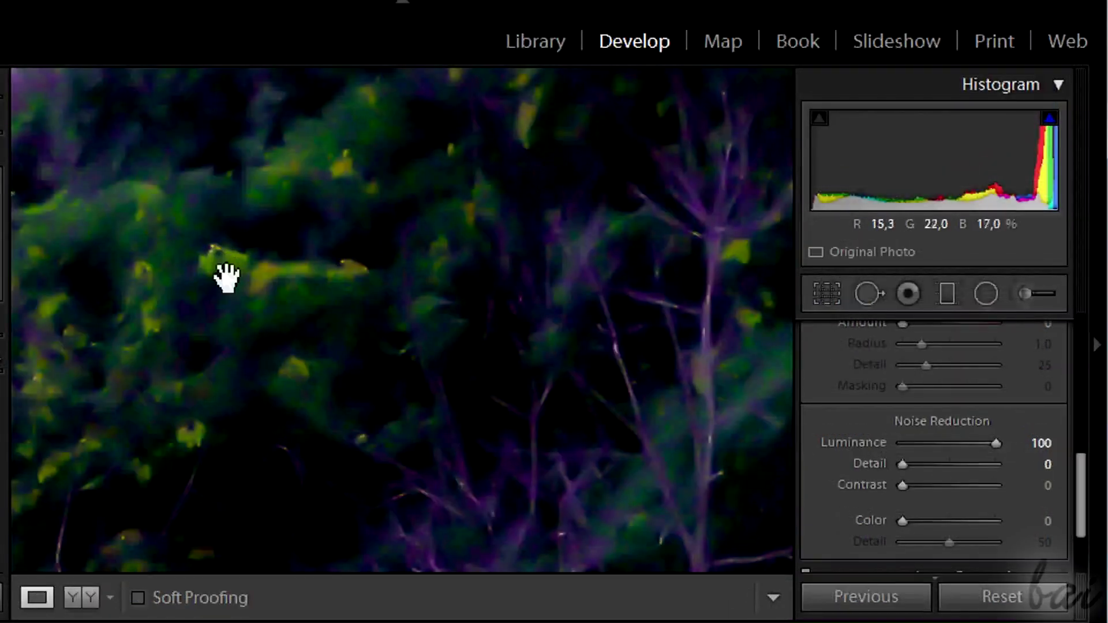
drag(226, 278, 568, 495)
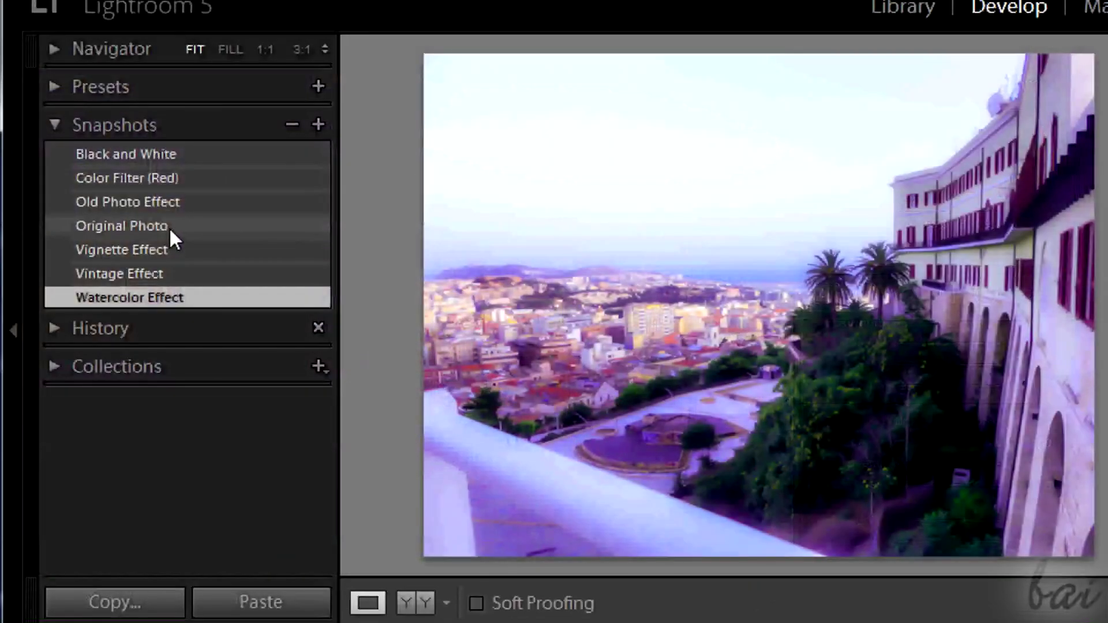
Compare Original Photo with the Watercolor Effect snapshot, ending on Original Photo
click(168, 227)
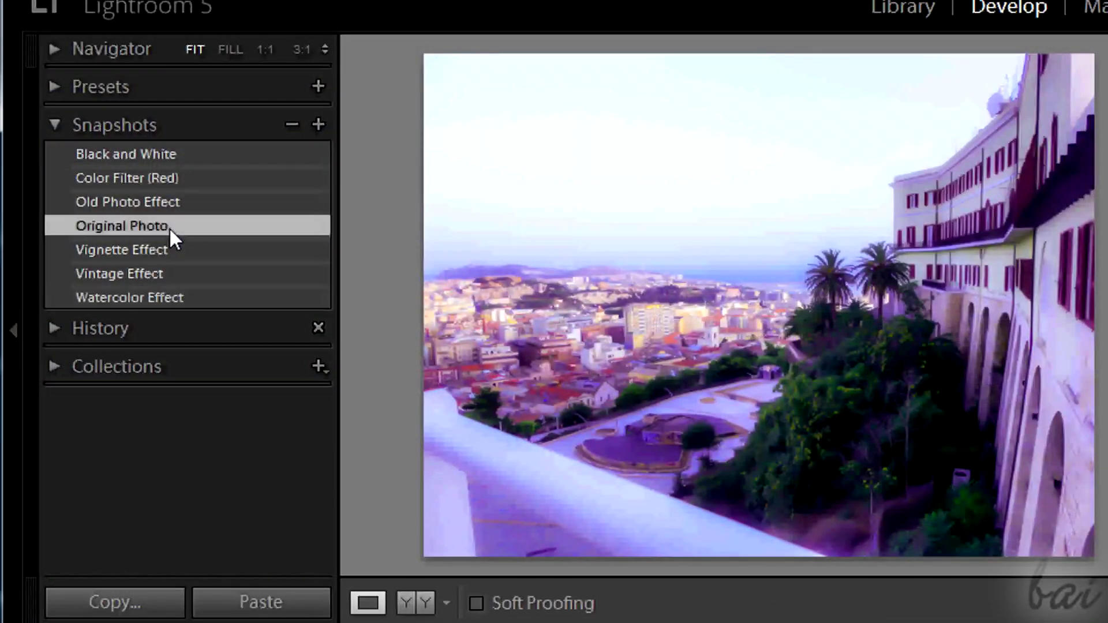
click(168, 296)
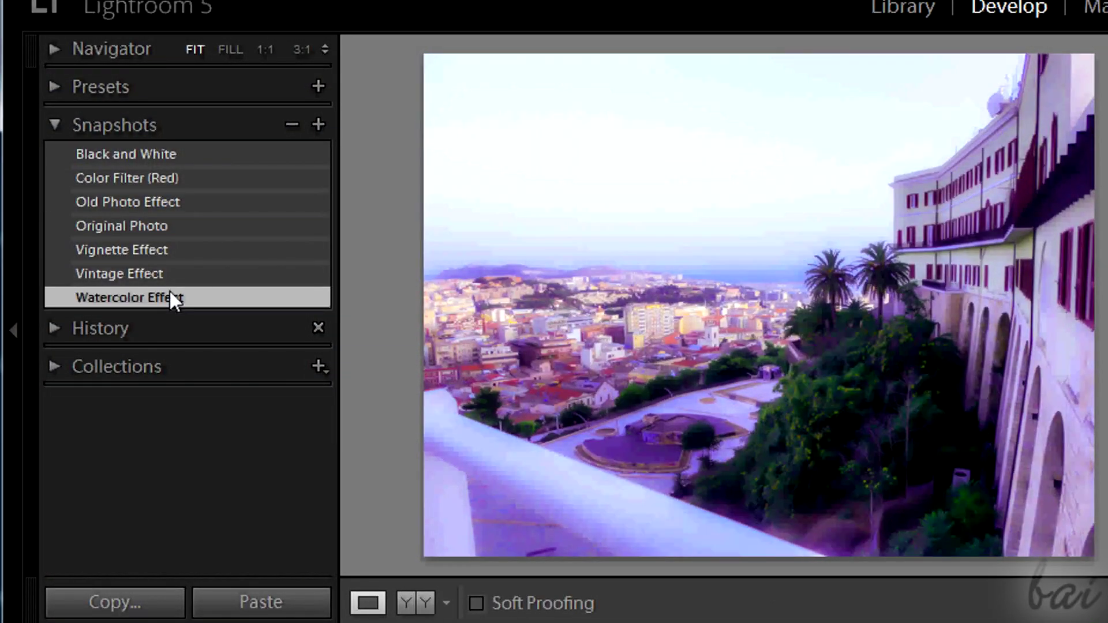
click(172, 226)
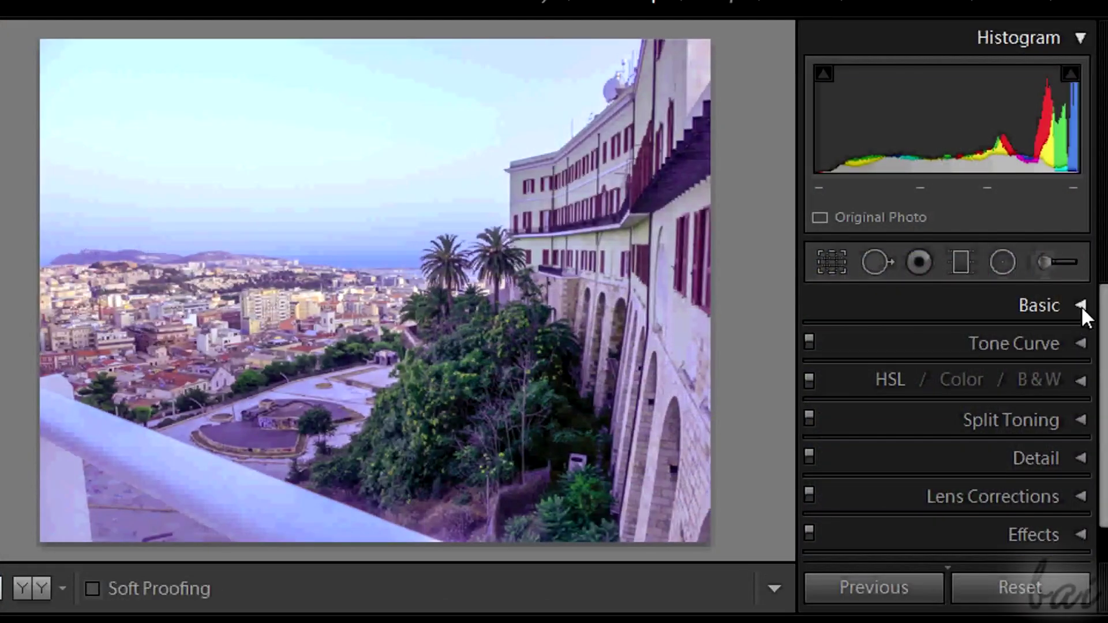
Set Contrast -100, Clarity +100, Vibrance +100 and Saturation about -69
click(1080, 303)
scroll(1079, 369, down, 3)
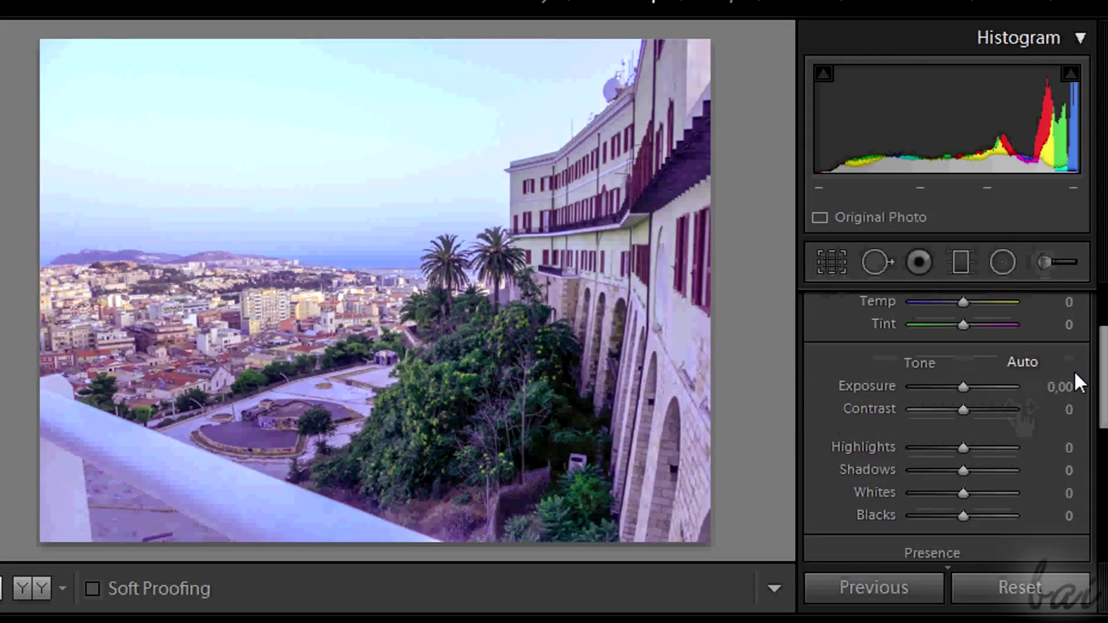
drag(971, 407, 860, 413)
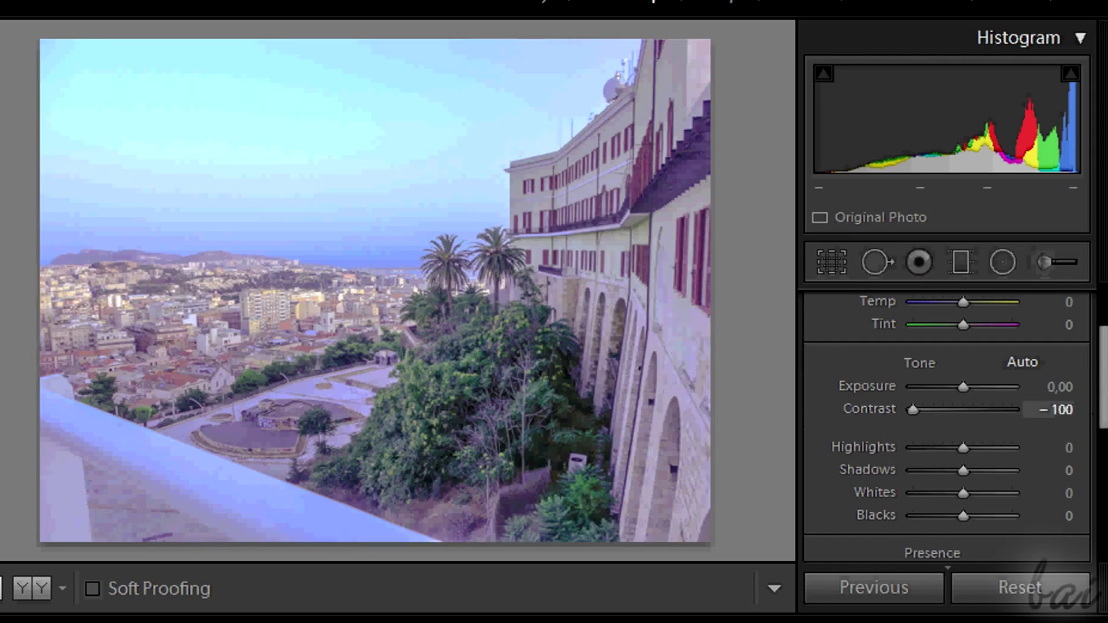
scroll(1103, 415, down, 1)
drag(1102, 415, 1102, 439)
drag(963, 465, 1038, 466)
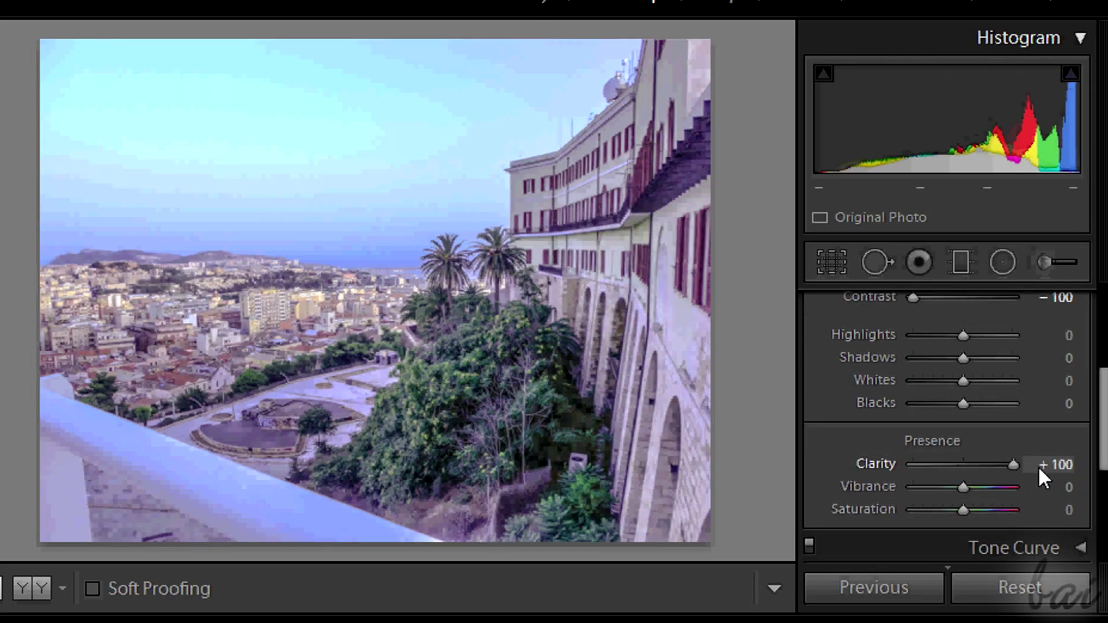
drag(963, 489, 1061, 490)
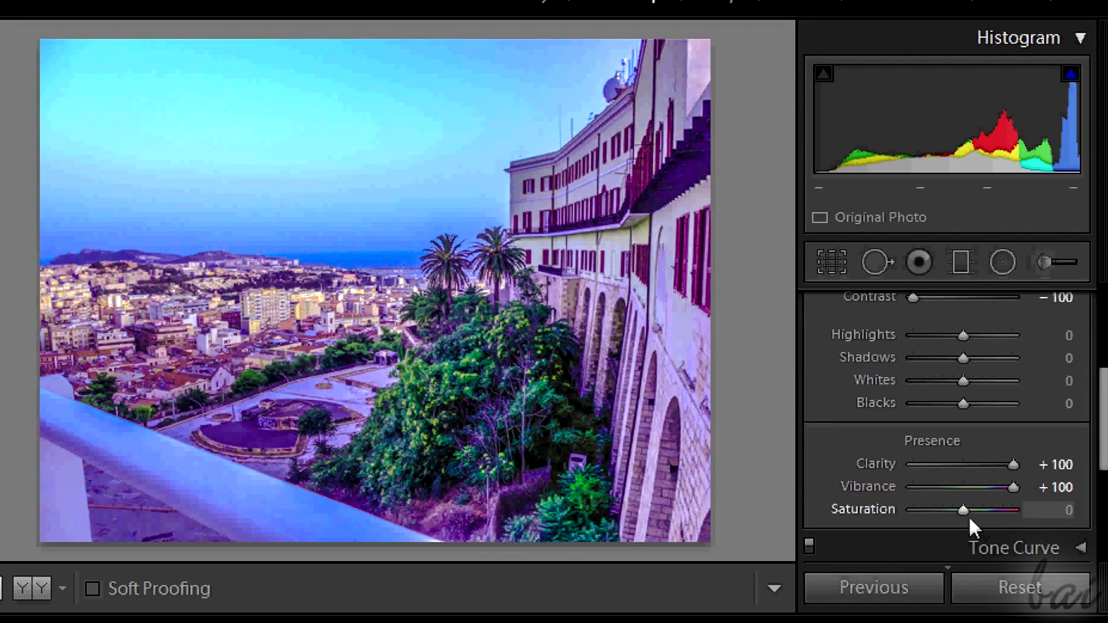
drag(958, 510, 928, 509)
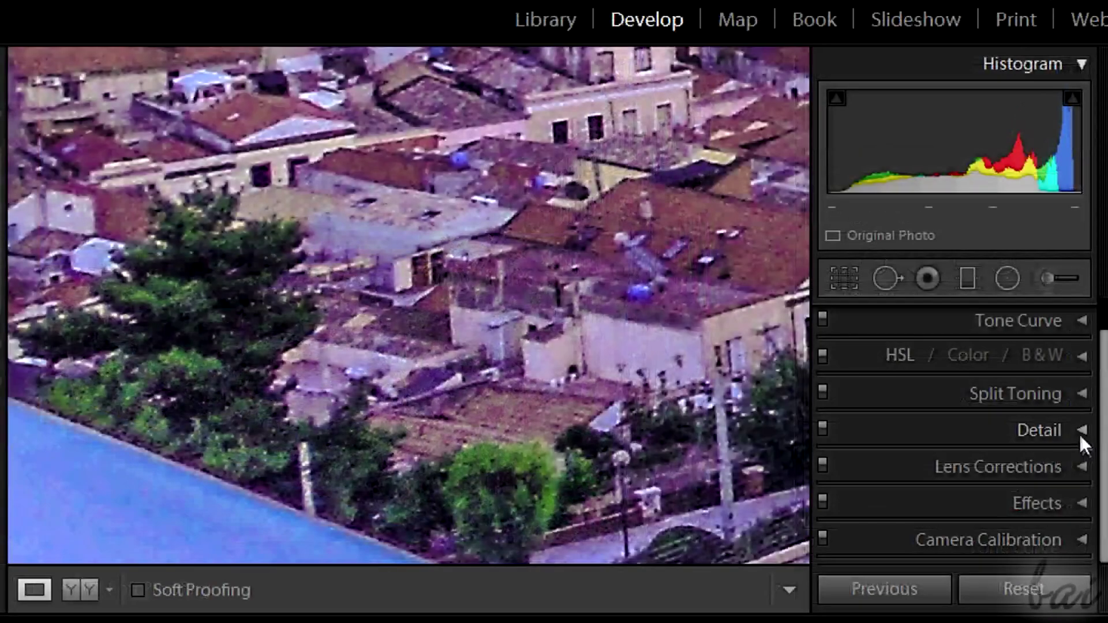
Set sharpening Amount 150 and Detail 100, then compare Original Photo with Pencil Effect
click(1077, 422)
drag(1100, 414, 1102, 465)
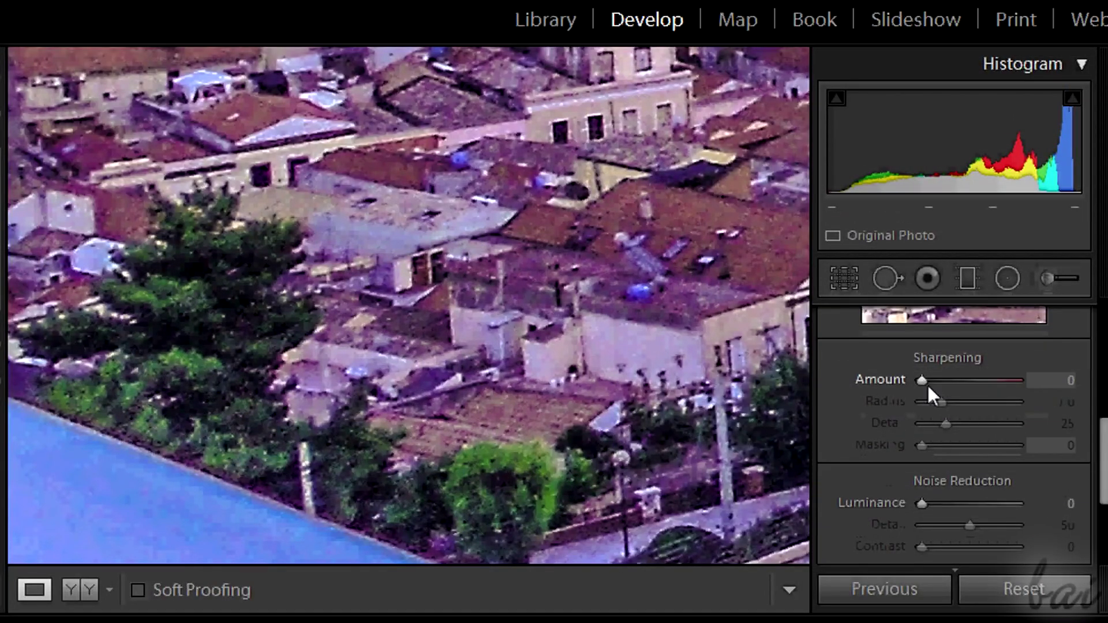
drag(923, 381, 1065, 382)
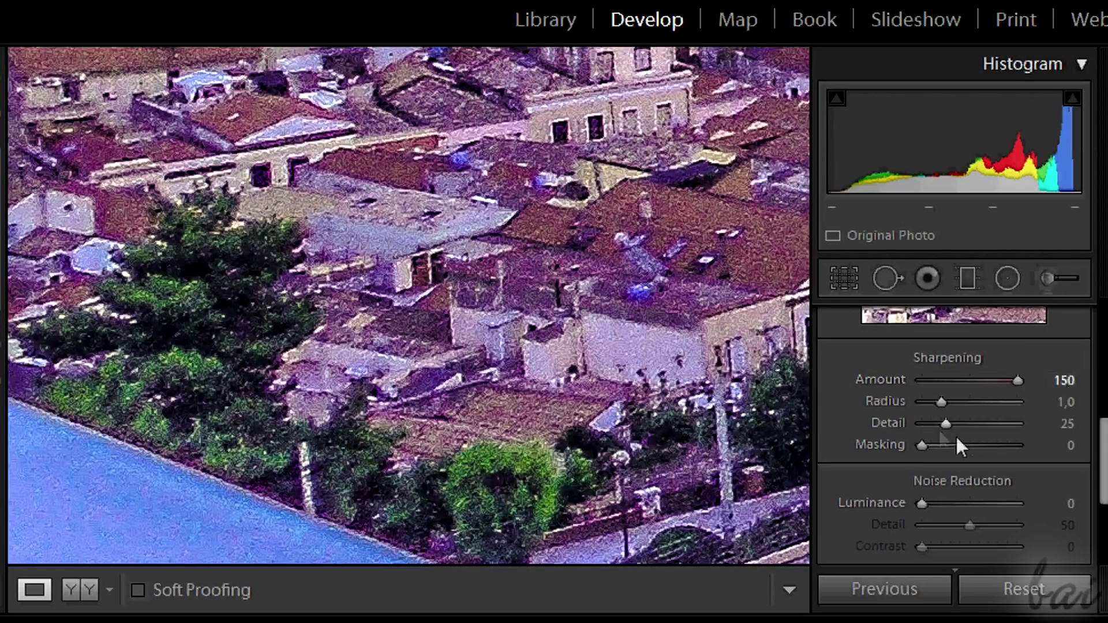
drag(947, 423, 1090, 436)
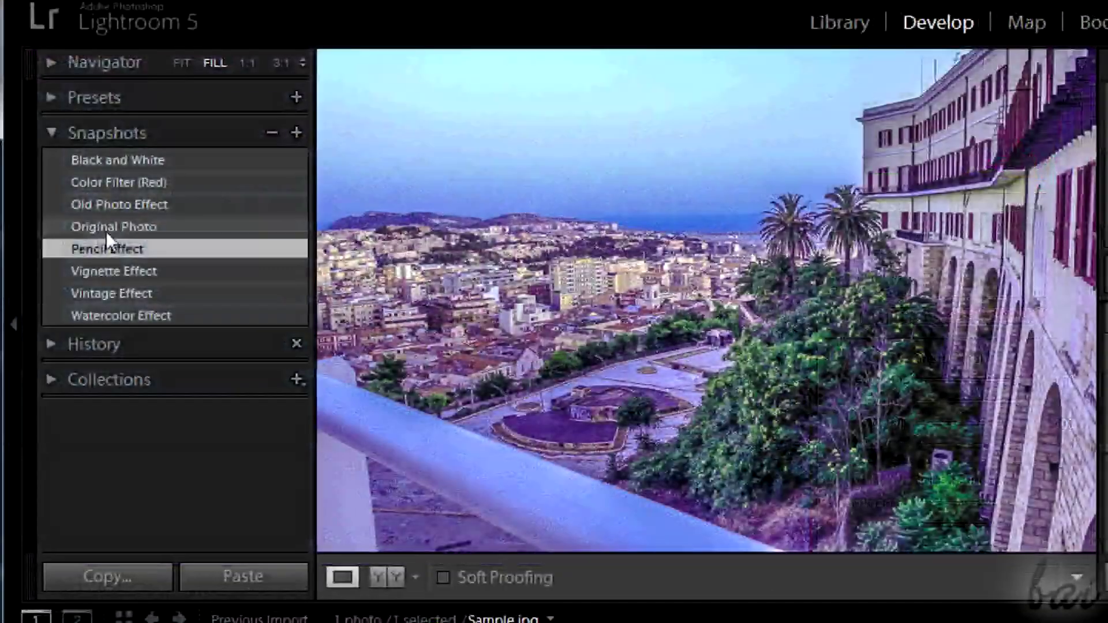
click(106, 229)
click(103, 248)
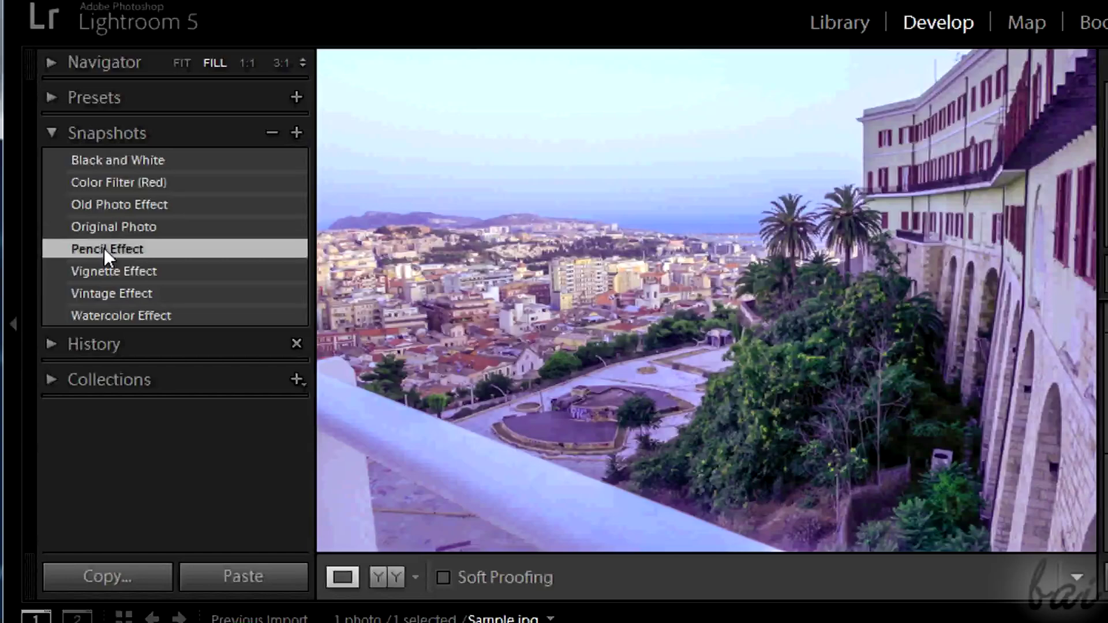
click(112, 229)
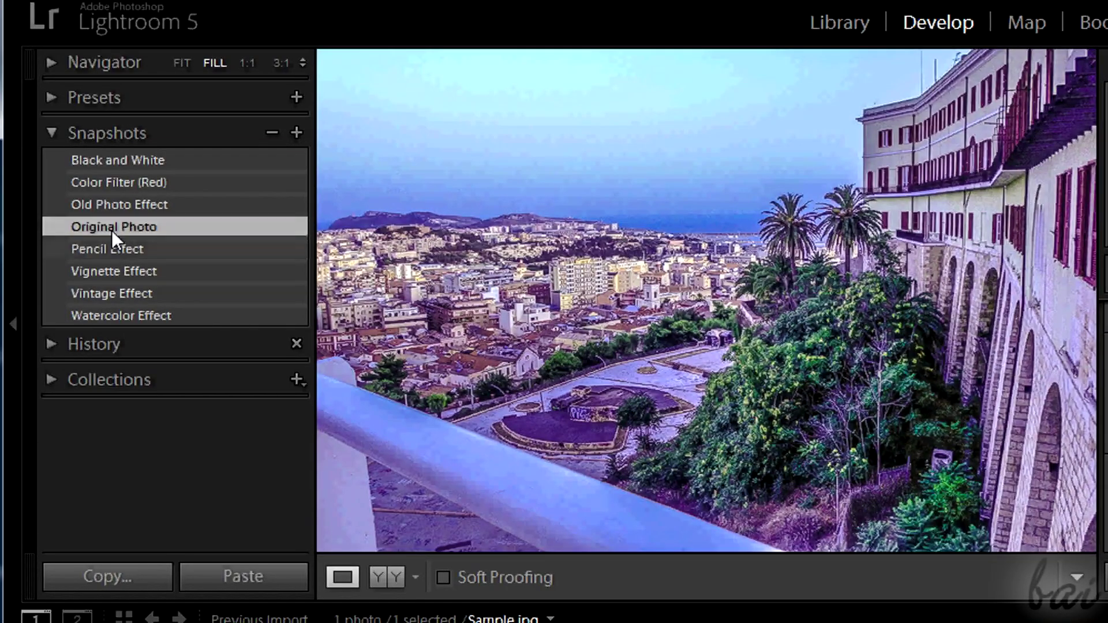
click(112, 246)
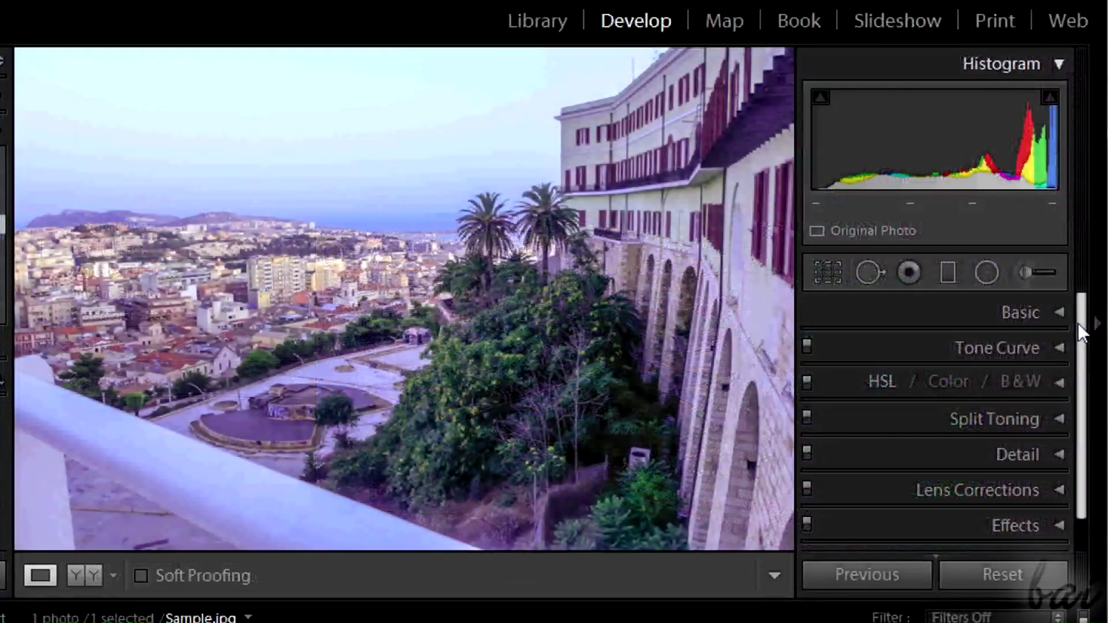
Set the Tone Curve region Highlights to -61 and Shadows to +81
scroll(1061, 344, down, 1)
click(1058, 313)
drag(1082, 318, 1082, 383)
drag(954, 431, 918, 435)
drag(968, 493, 993, 494)
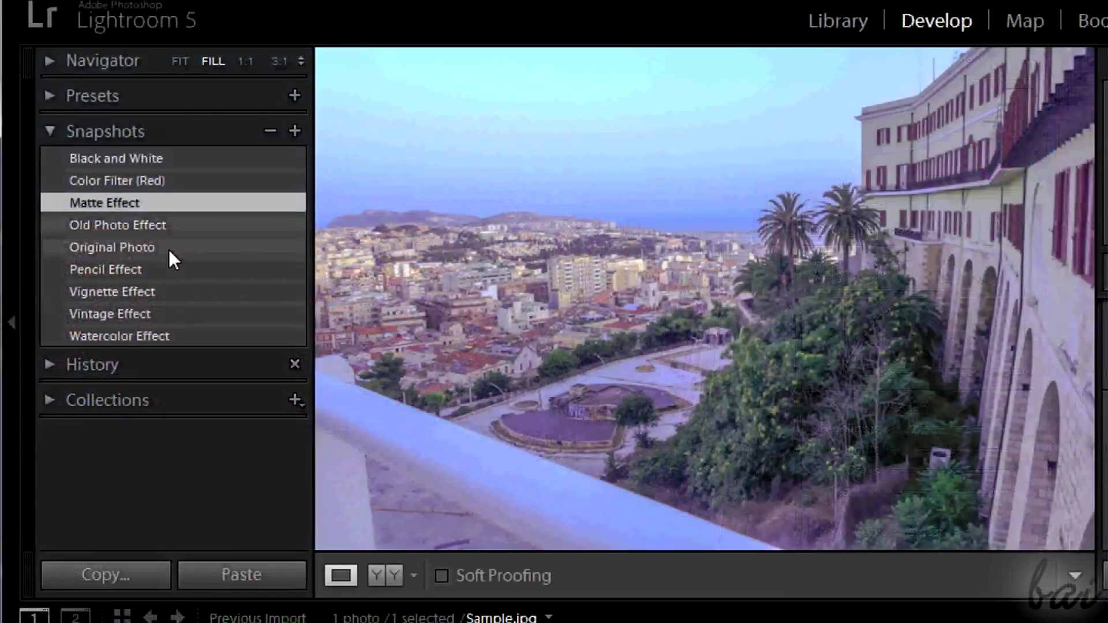
Compare the Original Photo and Matte Effect snapshots, ending on Matte Effect
click(169, 249)
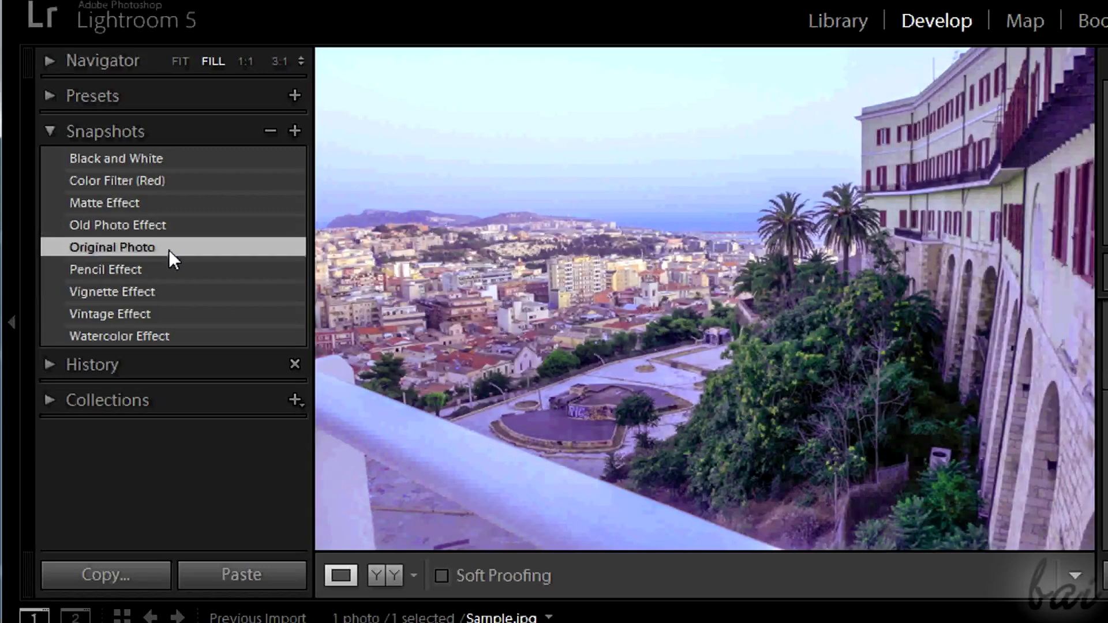
click(167, 201)
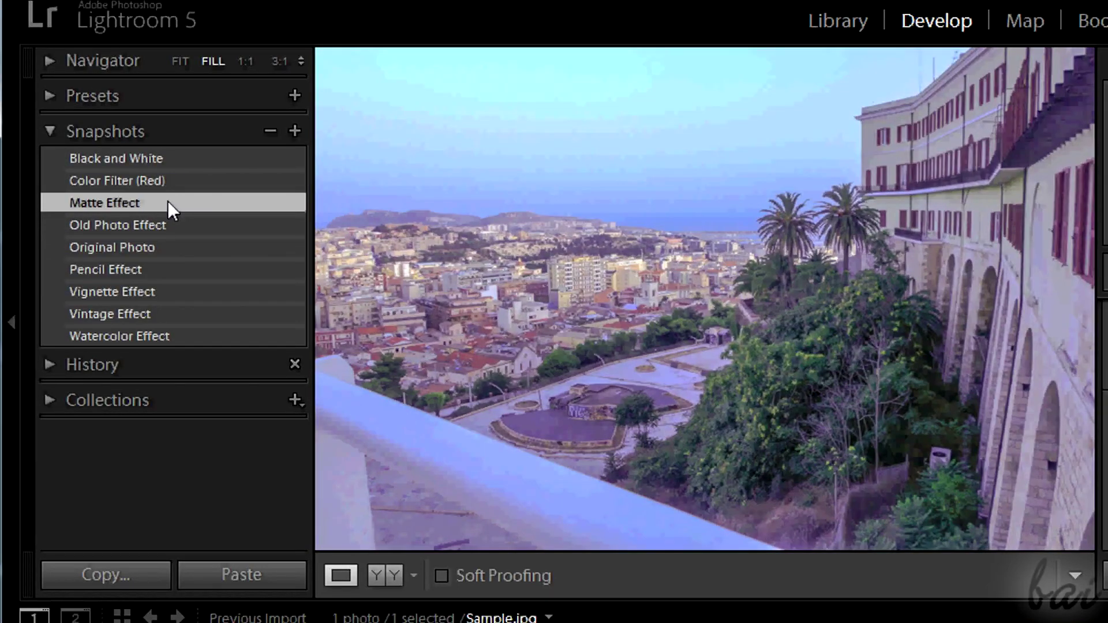
click(166, 254)
click(163, 203)
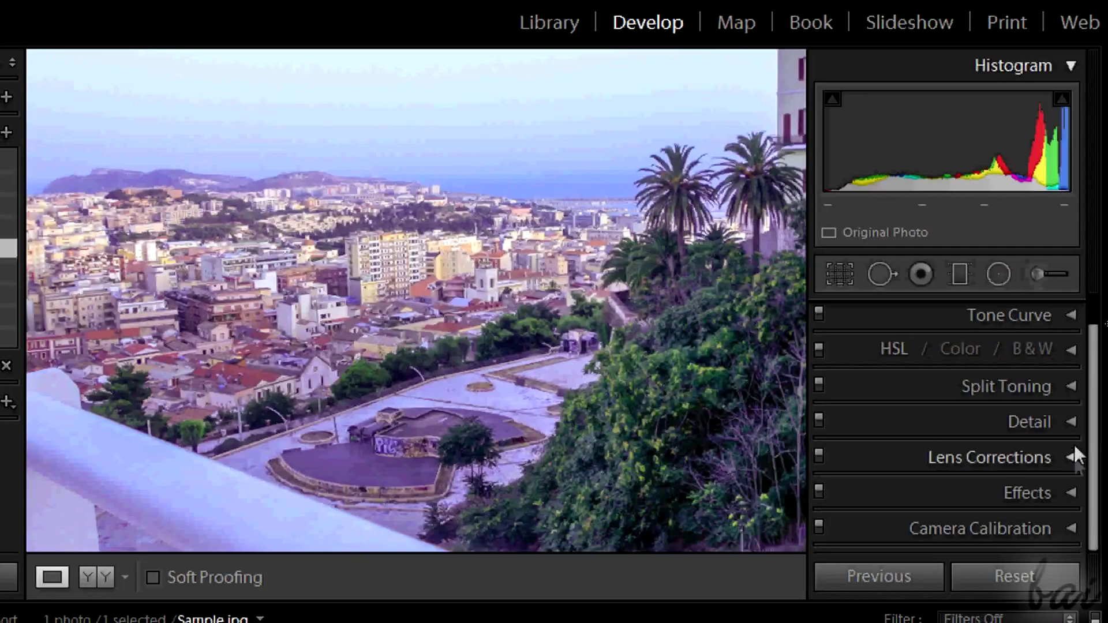
In Lens Corrections, try manual Distortion at +100 and Aspect at -14
click(1075, 452)
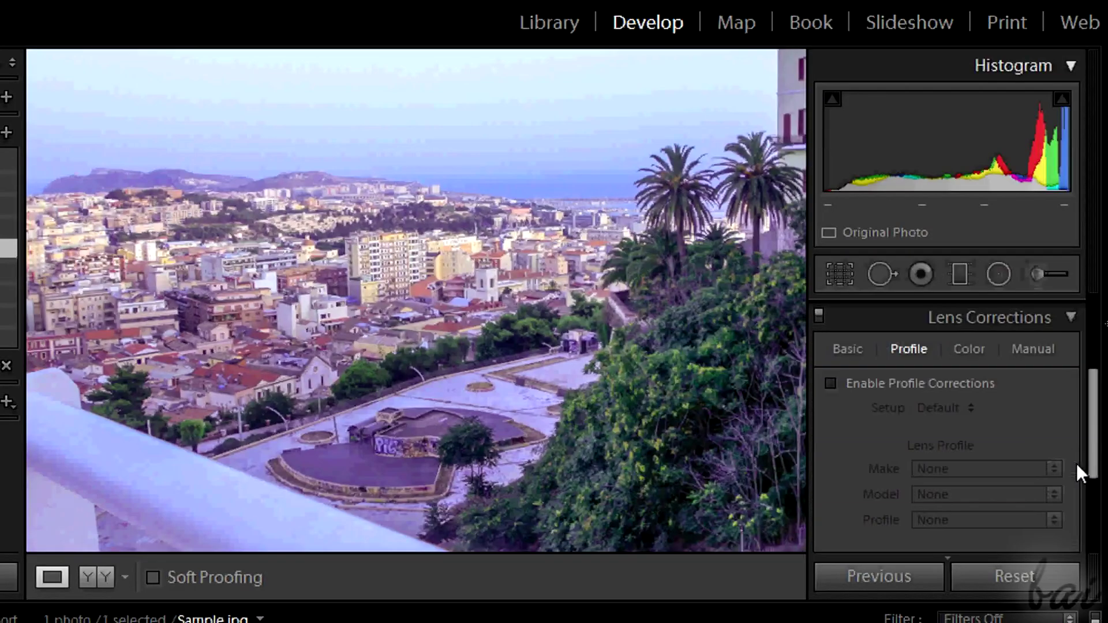
click(1039, 348)
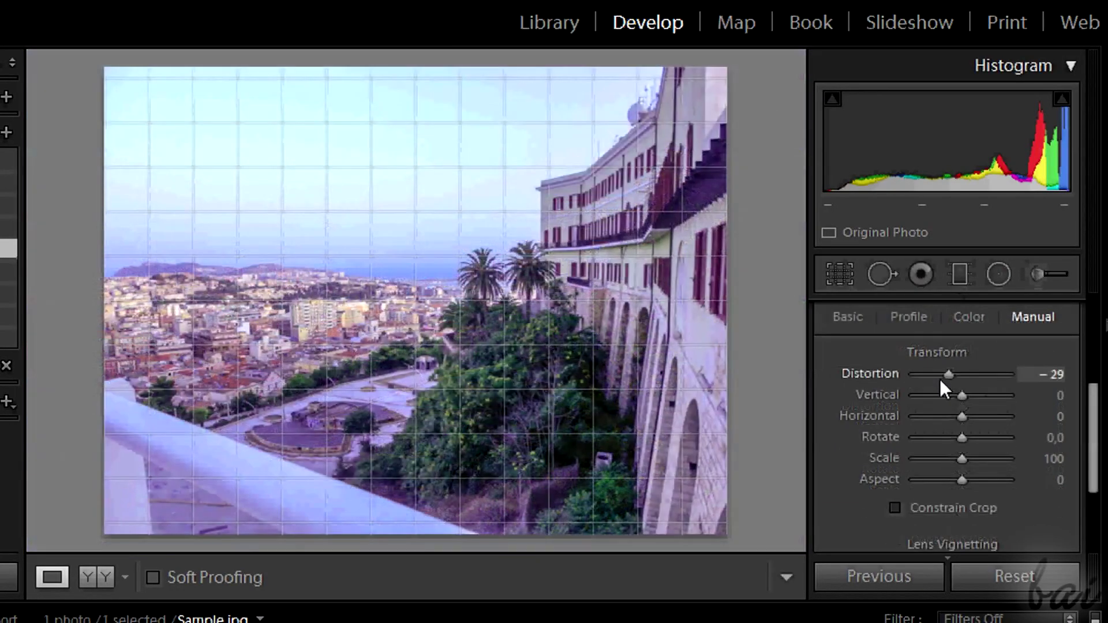
drag(939, 379, 962, 416)
mouse_move(962, 479)
mouse_down()
mouse_move(1003, 484)
mouse_move(925, 485)
mouse_move(964, 483)
mouse_up()
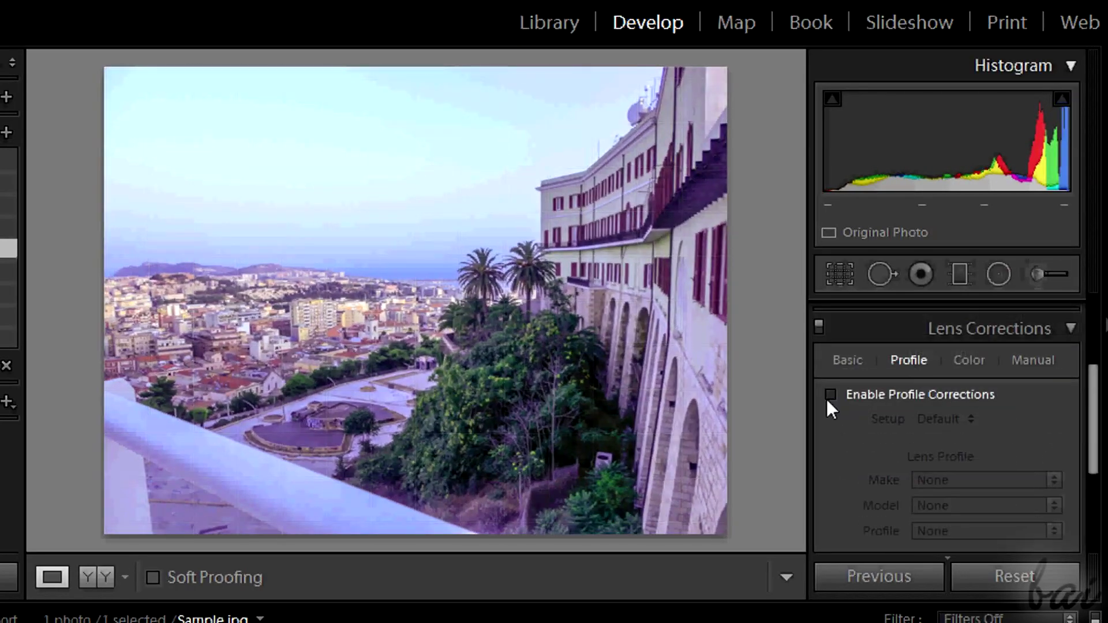
Enable profile corrections with Nikon make, trying the 16mm fisheye, 18-200mm and 14-24mm lens profiles
click(829, 397)
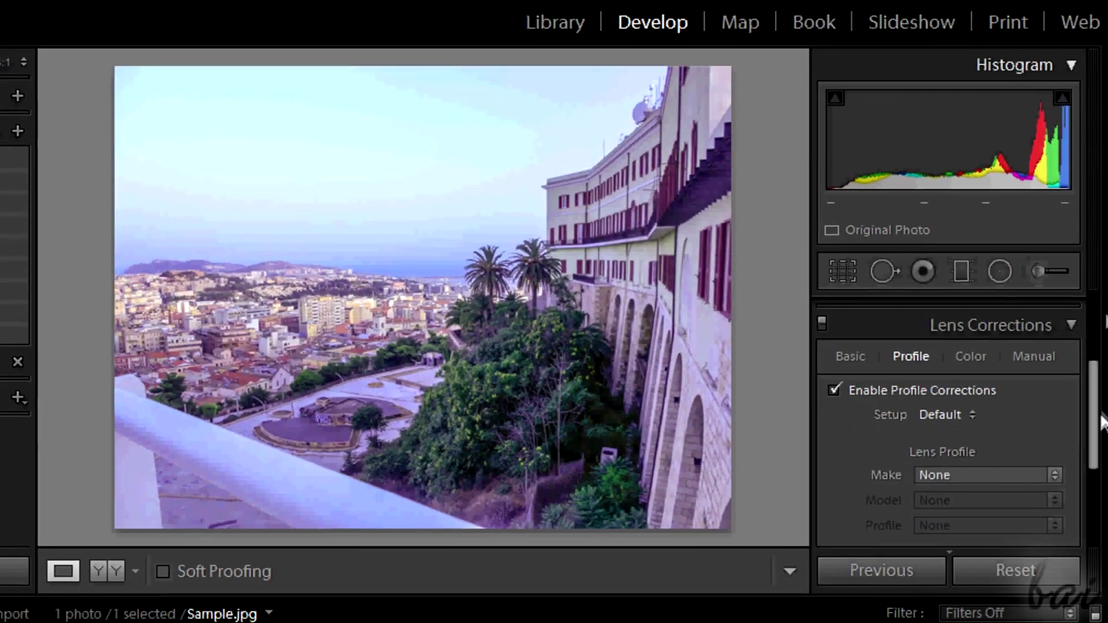
click(1054, 480)
click(1012, 544)
click(1016, 421)
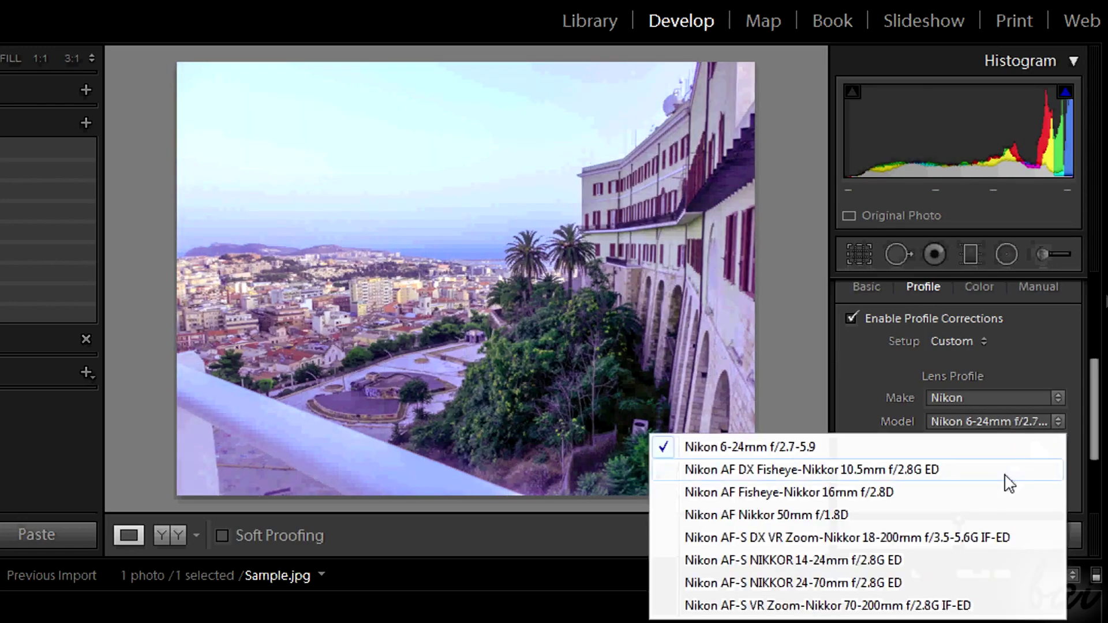
click(1004, 468)
click(1004, 421)
click(1001, 492)
click(1010, 422)
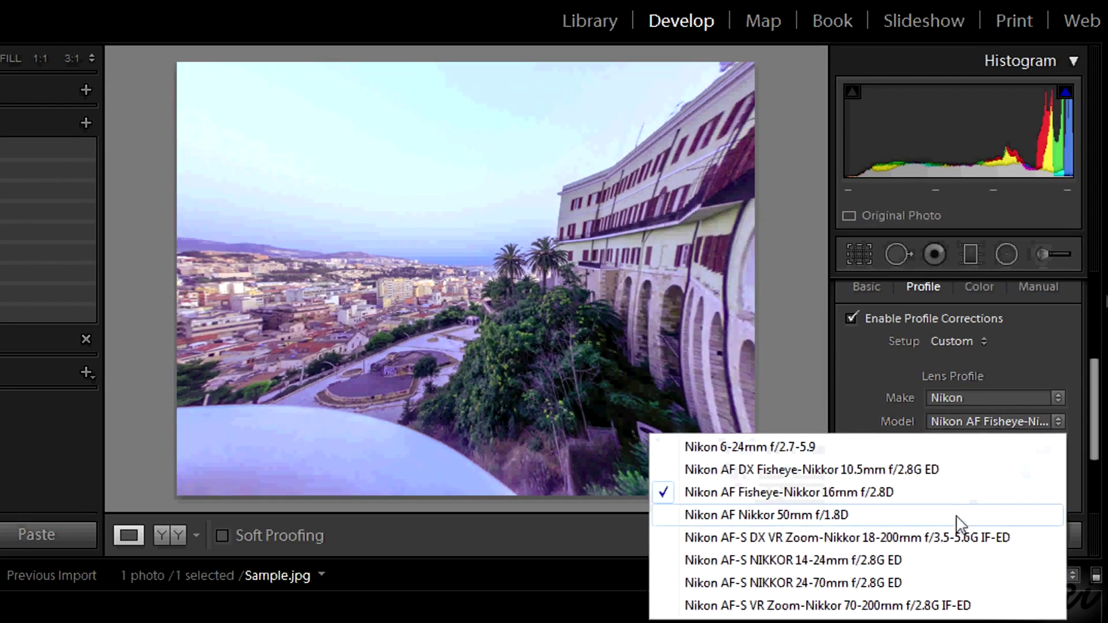
click(961, 534)
click(1005, 421)
click(943, 557)
click(1004, 421)
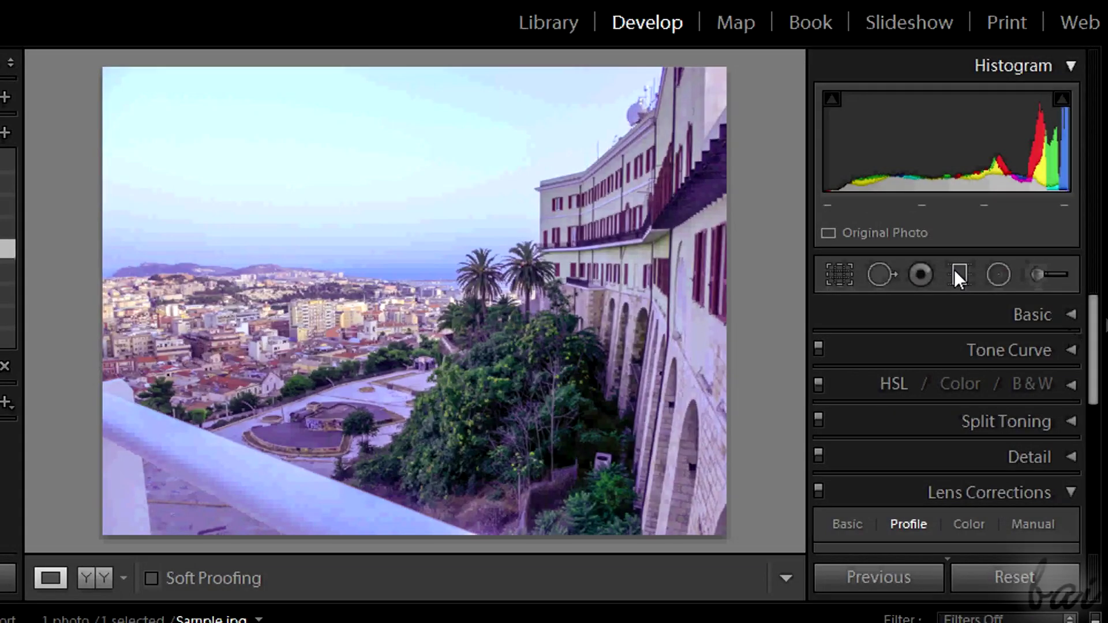
Lay a graduated filter across the sky, reposition it, then draw a new one
click(954, 269)
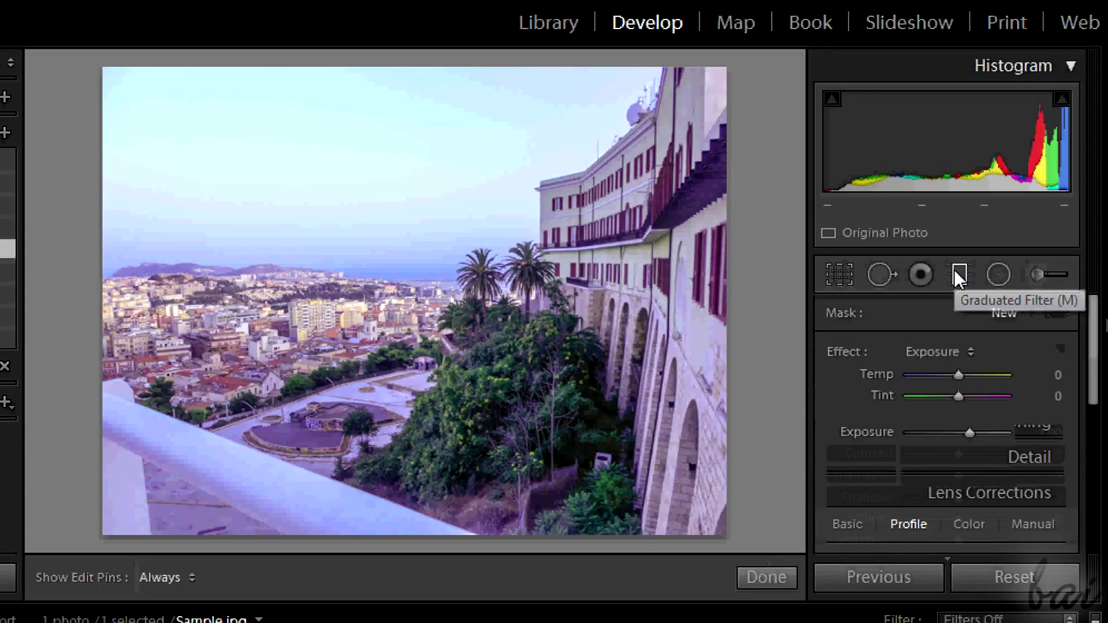
drag(381, 248, 522, 404)
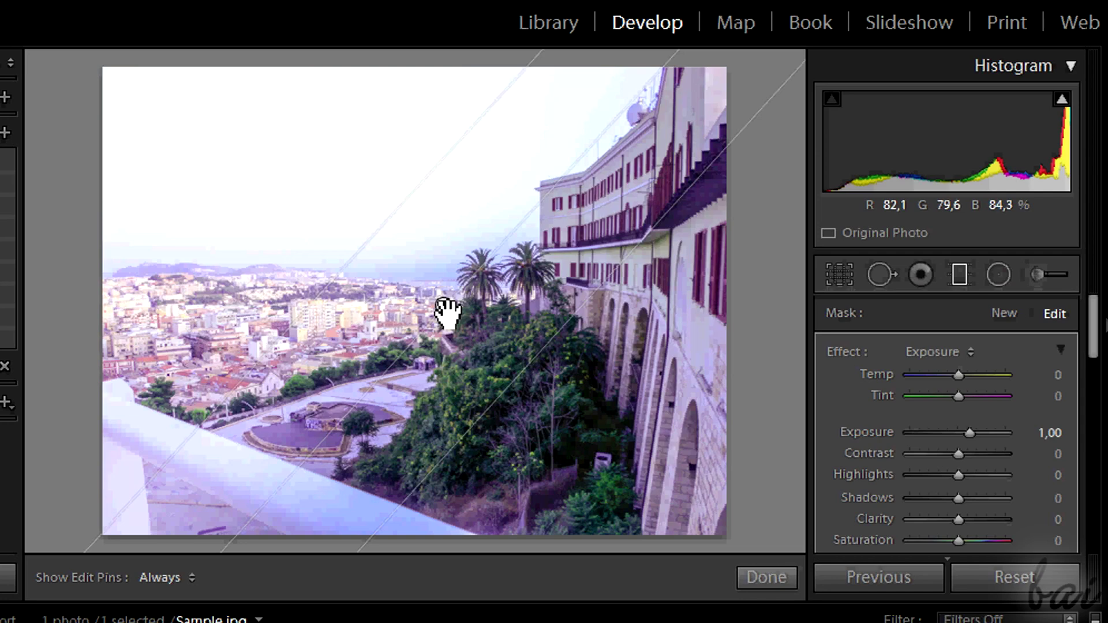
drag(449, 312, 480, 346)
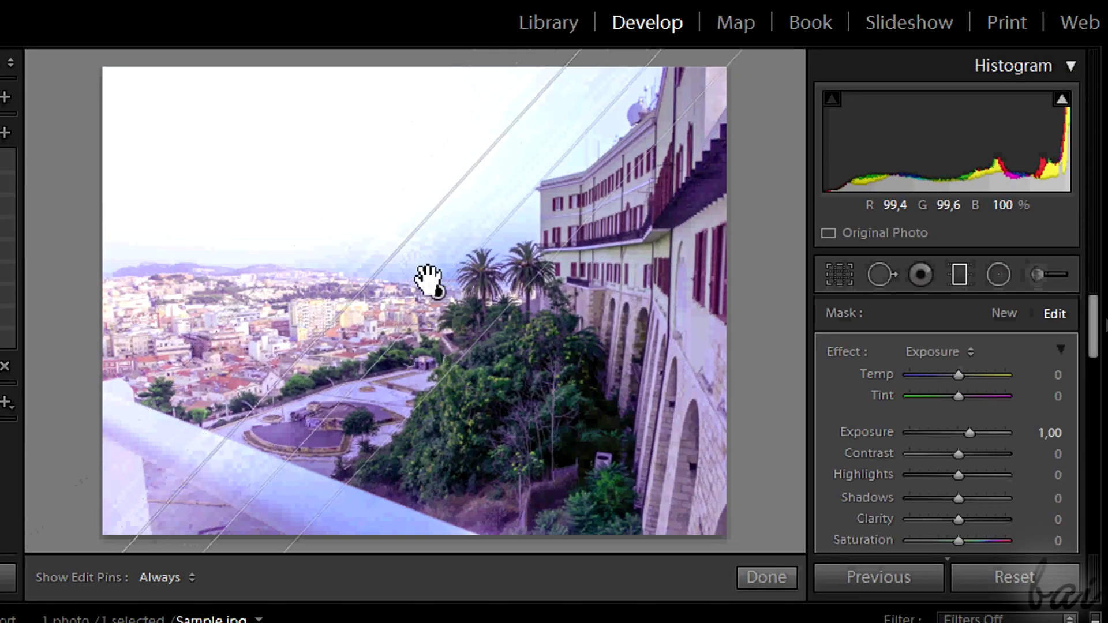
drag(355, 218, 517, 396)
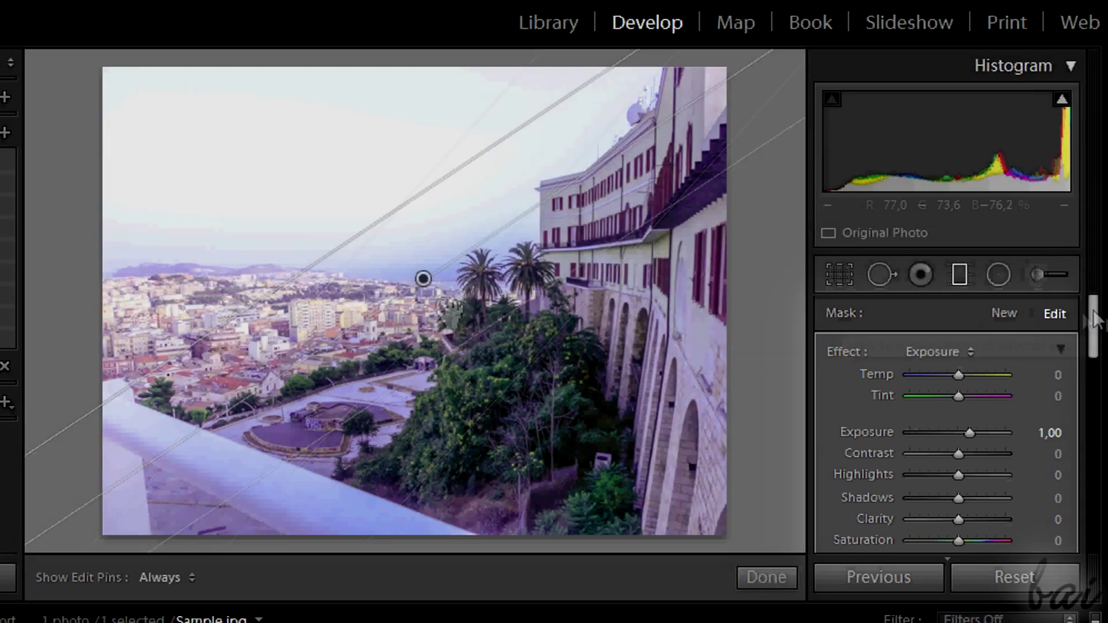
Set the filter to Temp 79, Tint 100, Exposure 0,41, Highlights -100, raised Shadows, and close
drag(958, 339, 1044, 339)
drag(958, 360, 1043, 373)
mouse_move(965, 397)
mouse_down()
mouse_move(979, 403)
mouse_move(941, 406)
mouse_move(963, 410)
mouse_up()
mouse_move(960, 418)
mouse_down()
mouse_move(916, 424)
mouse_move(968, 428)
mouse_move(961, 419)
mouse_up()
drag(958, 439, 896, 444)
drag(958, 462, 1022, 488)
scroll(1023, 488, down, 5)
scroll(1069, 411, up, 2)
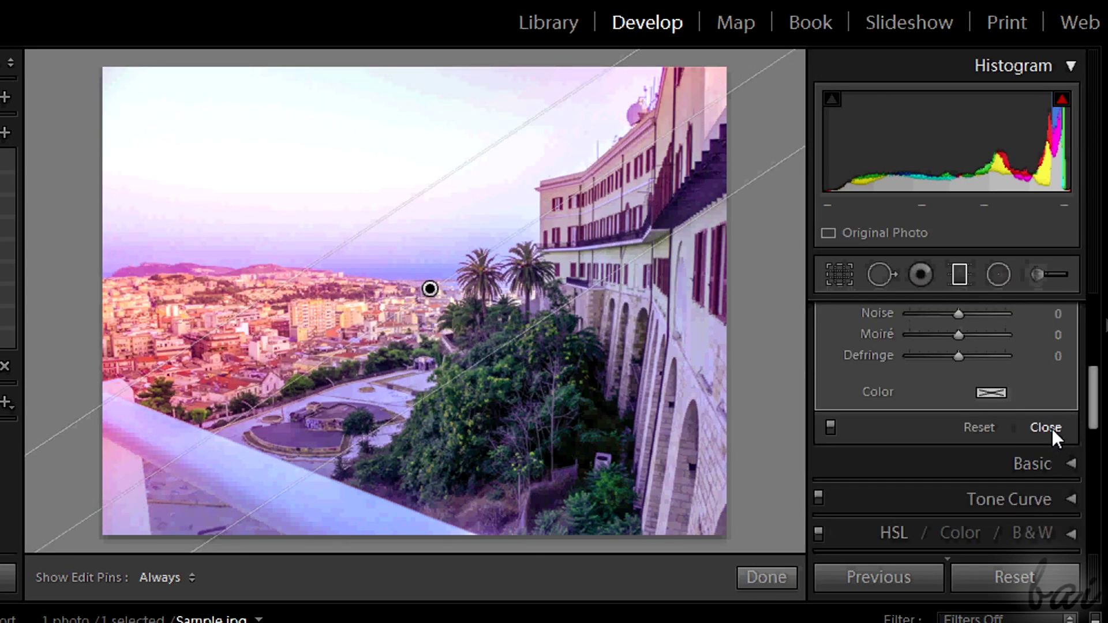
click(1051, 429)
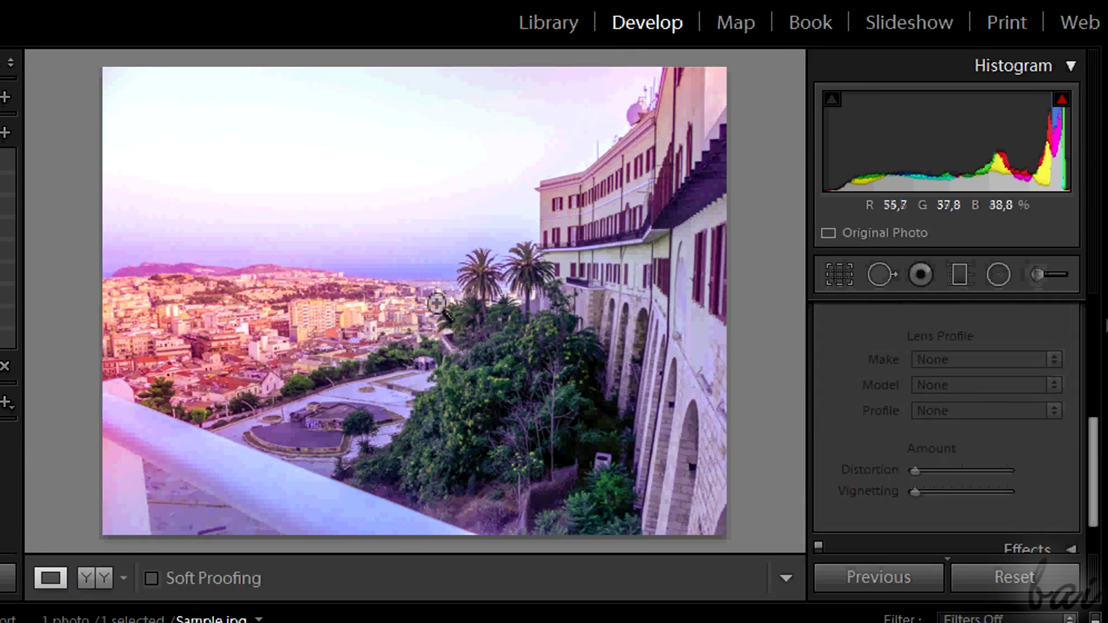
Select the warm custom graduated filter's pin and delete it
click(960, 277)
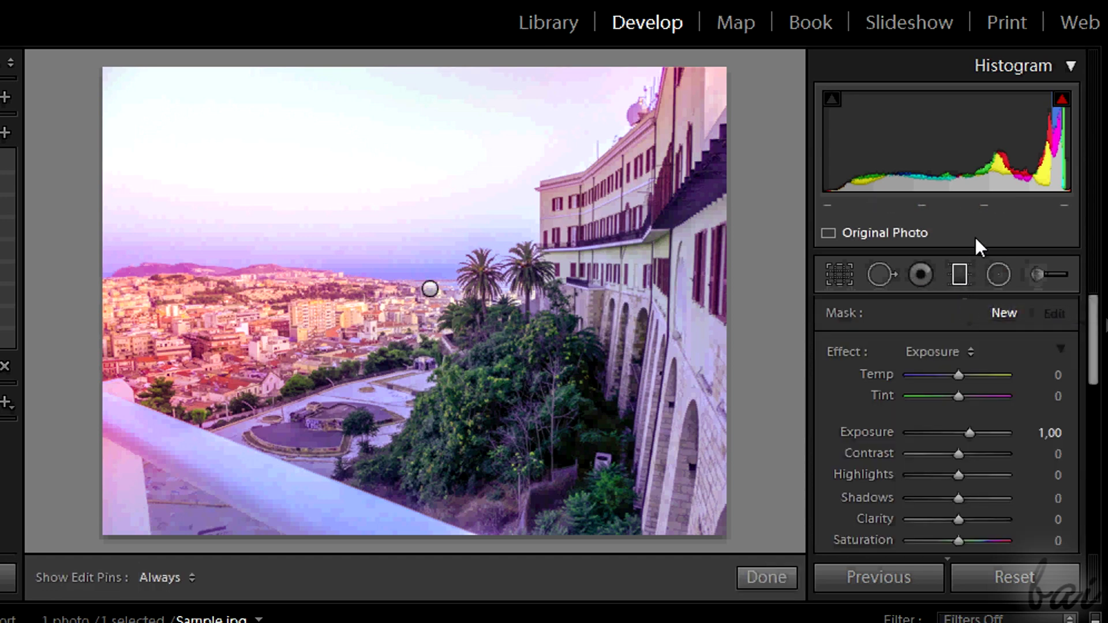
click(432, 296)
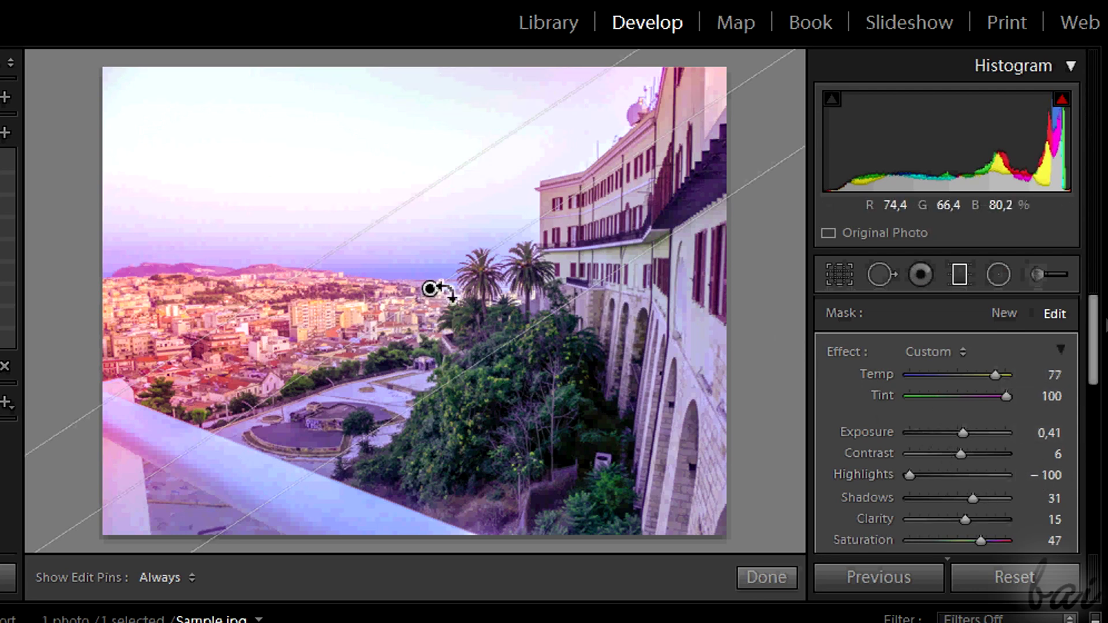
key(Delete)
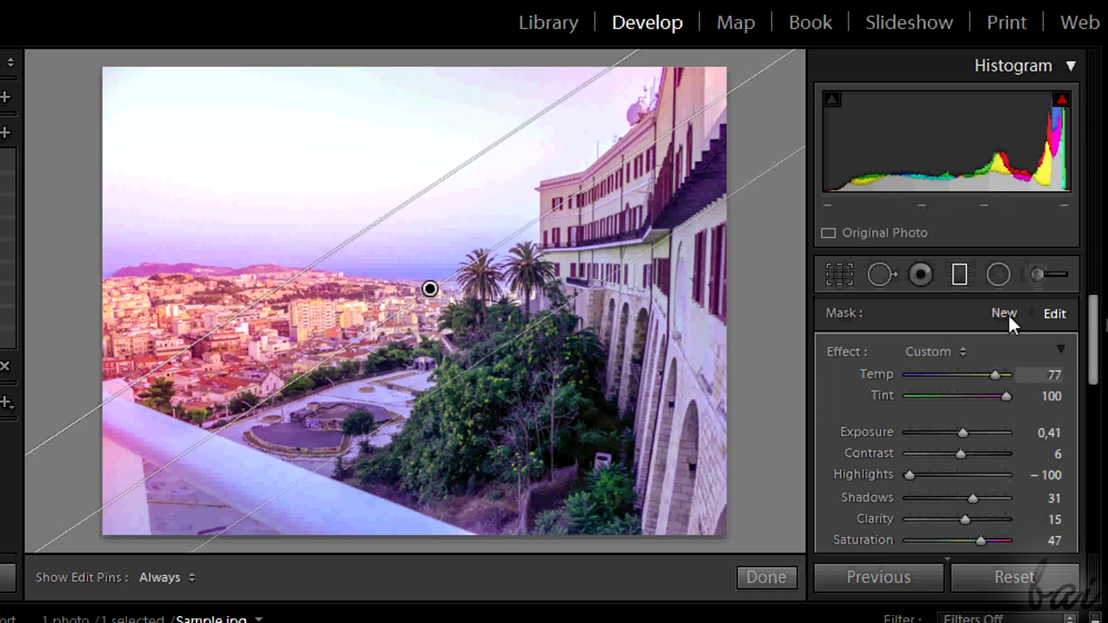
Draw a new graduated filter diagonally across the trees and building, toggling its effect to compare
click(1009, 315)
drag(516, 319, 589, 391)
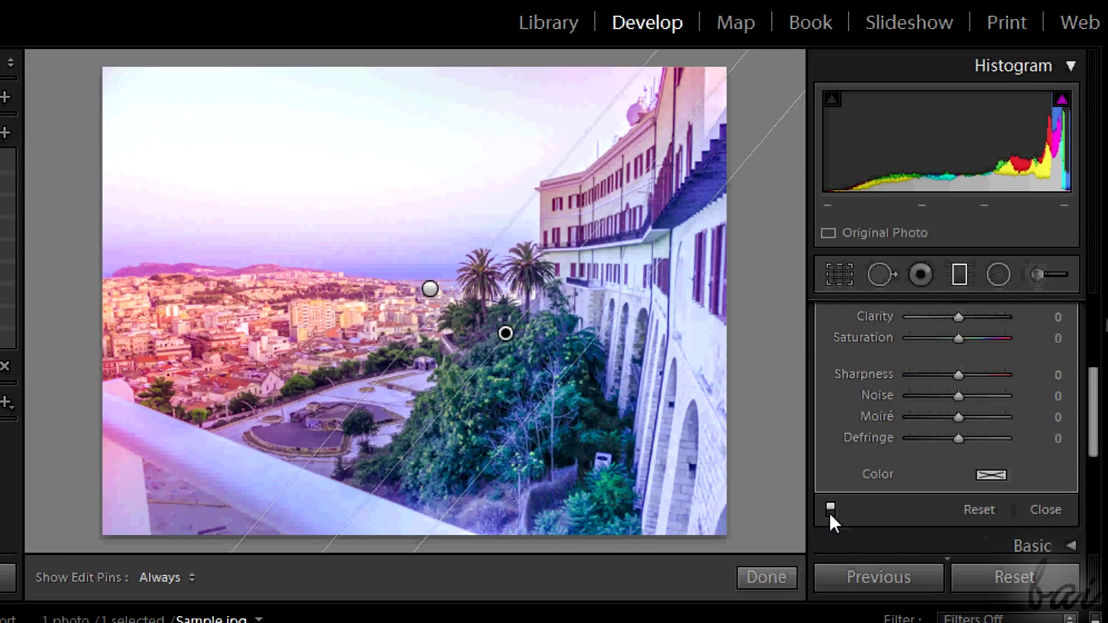
click(829, 512)
click(829, 514)
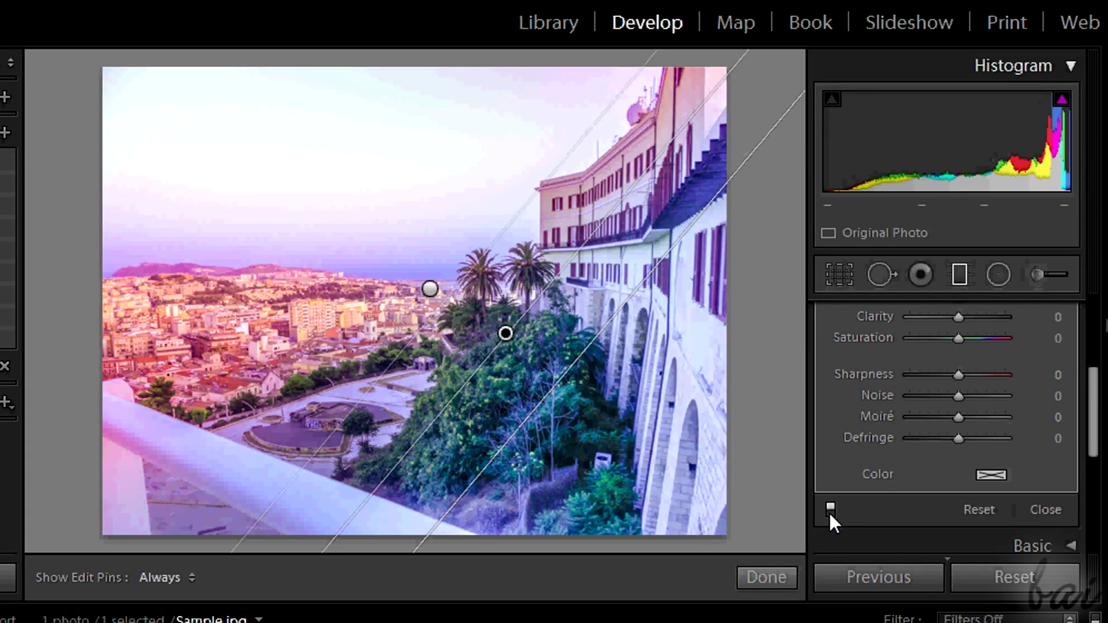
click(829, 514)
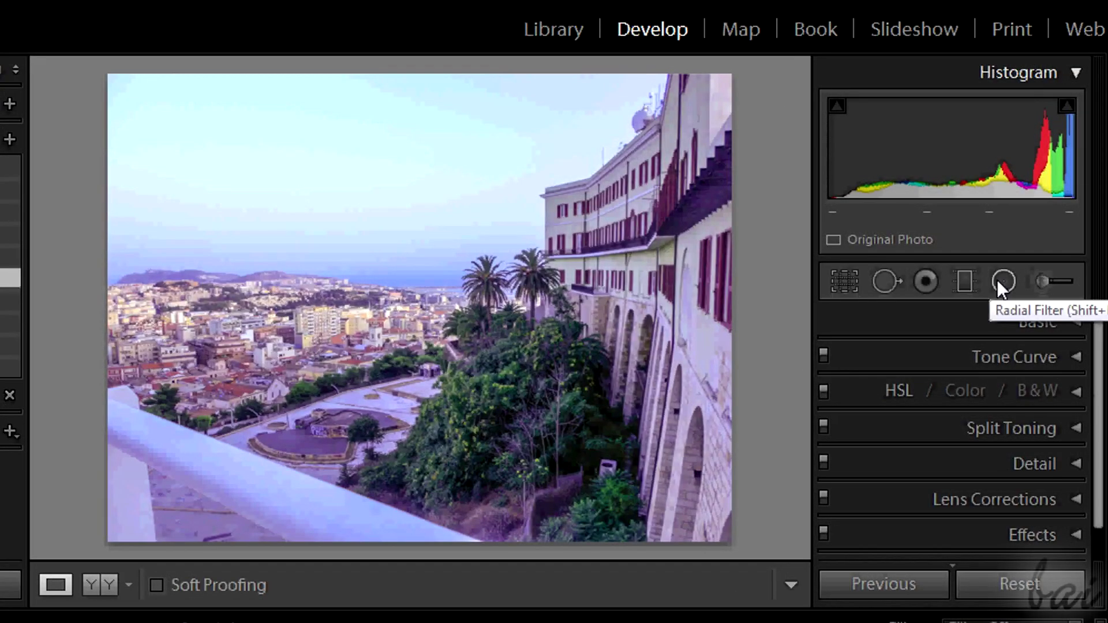
Draw a radial filter ellipse, cool its temperature to -100, and widen it over most of the photo
click(997, 281)
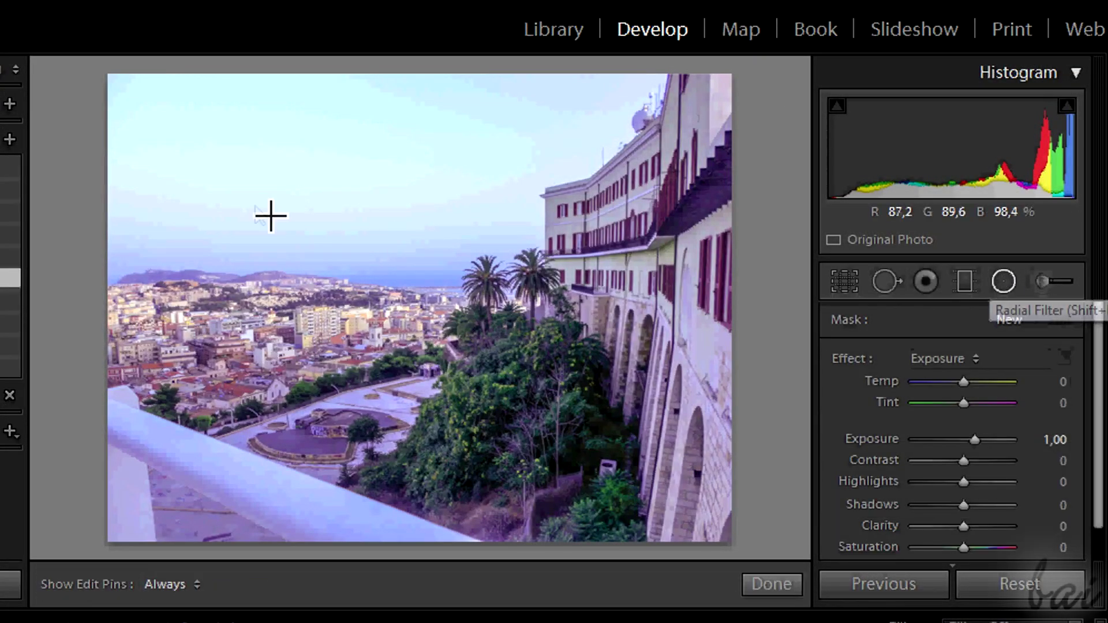
drag(148, 273, 321, 353)
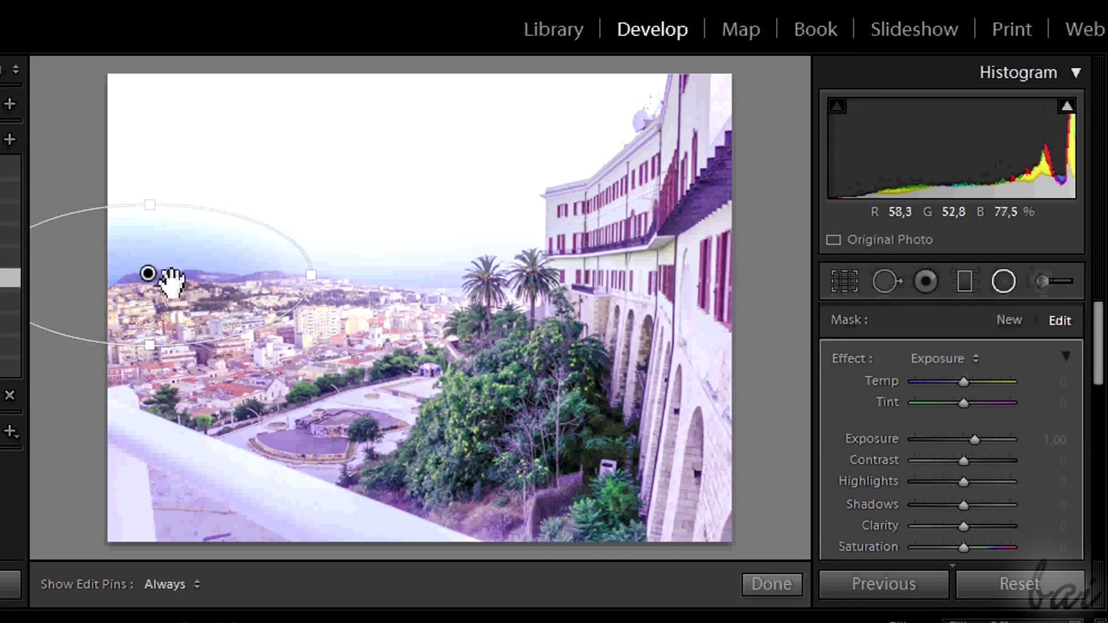
drag(167, 287, 277, 336)
mouse_move(271, 266)
mouse_down()
mouse_move(285, 116)
mouse_move(275, 75)
mouse_move(272, 267)
mouse_up()
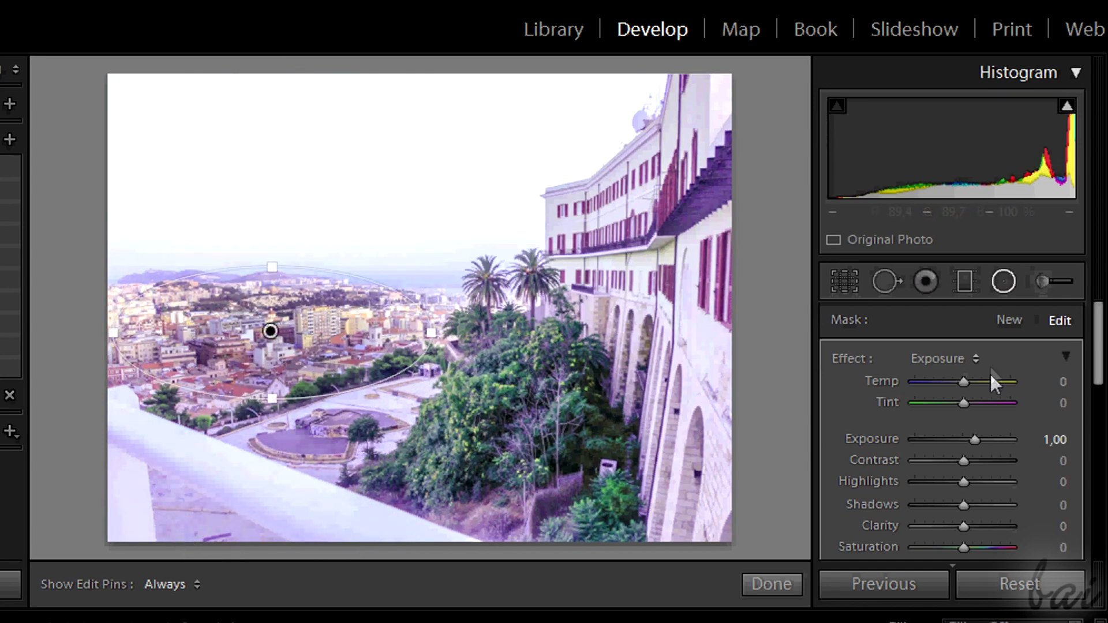
mouse_move(967, 383)
mouse_down()
mouse_move(873, 379)
mouse_move(1061, 397)
mouse_move(962, 396)
mouse_up()
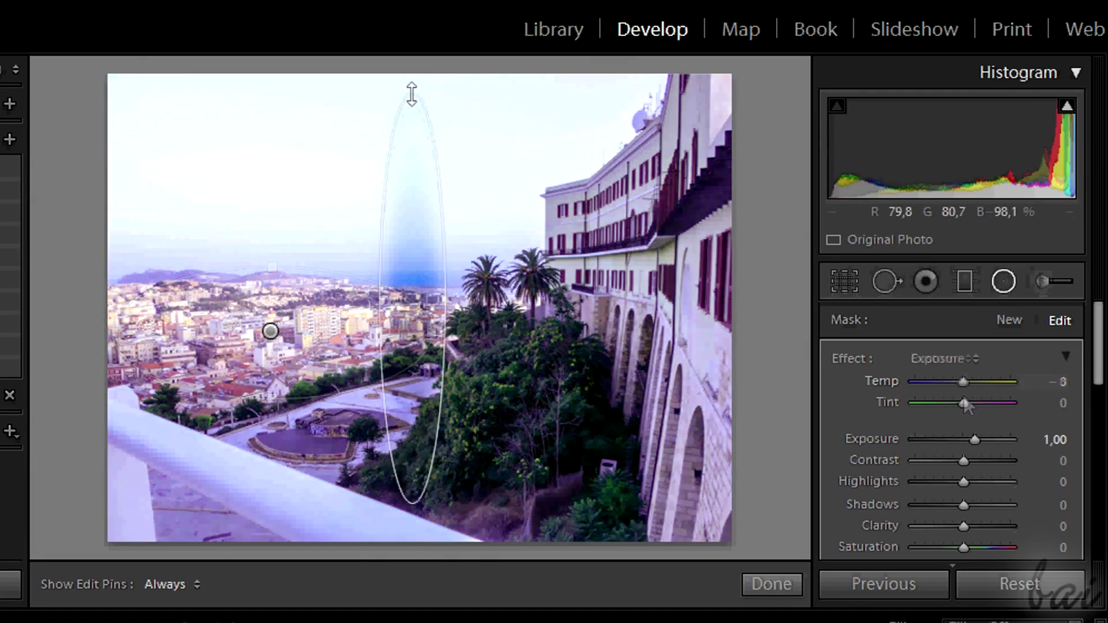
drag(445, 299, 712, 299)
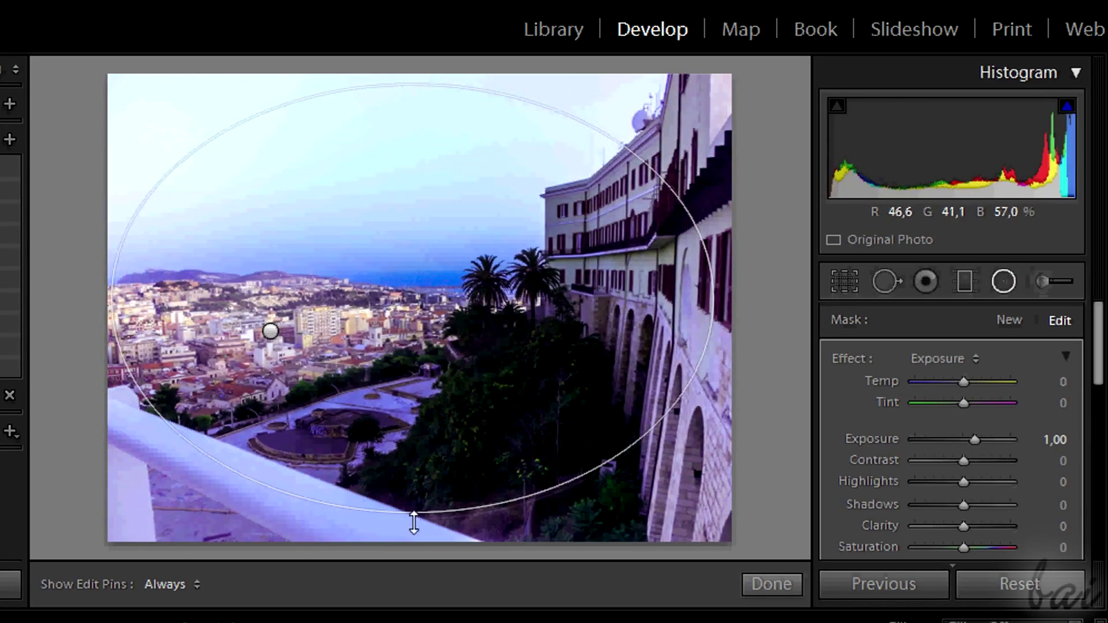
drag(416, 300, 428, 311)
Give the radial filter a red Color tint, Feather 42, and toggle Invert Mask
scroll(981, 404, down, 5)
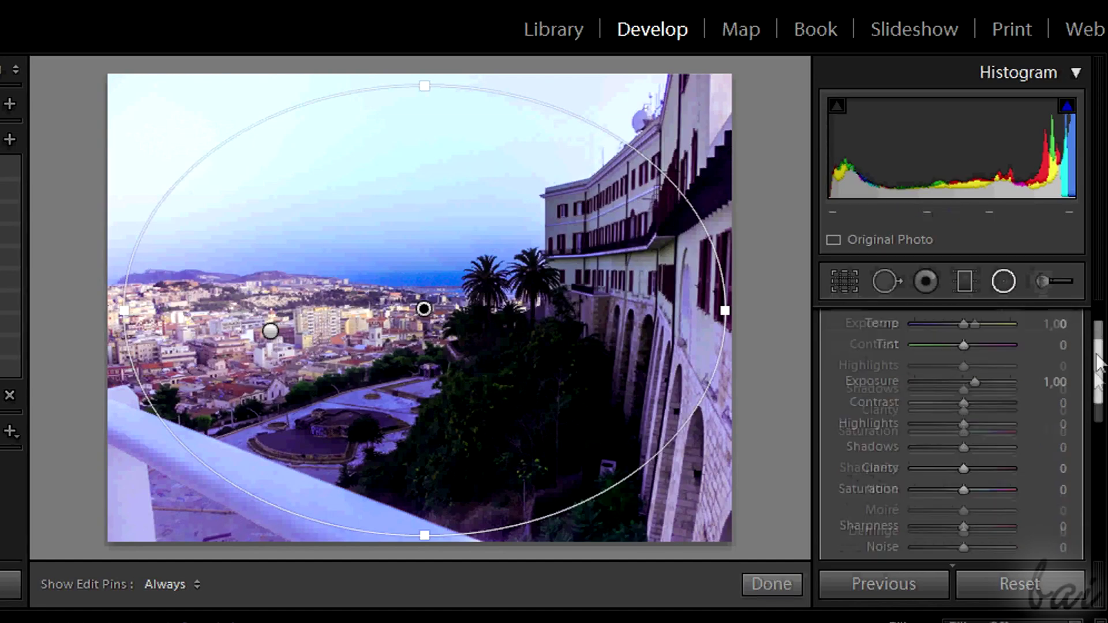
click(996, 436)
mouse_move(751, 439)
mouse_down()
mouse_move(680, 445)
mouse_move(802, 433)
mouse_move(545, 440)
mouse_move(549, 432)
mouse_up()
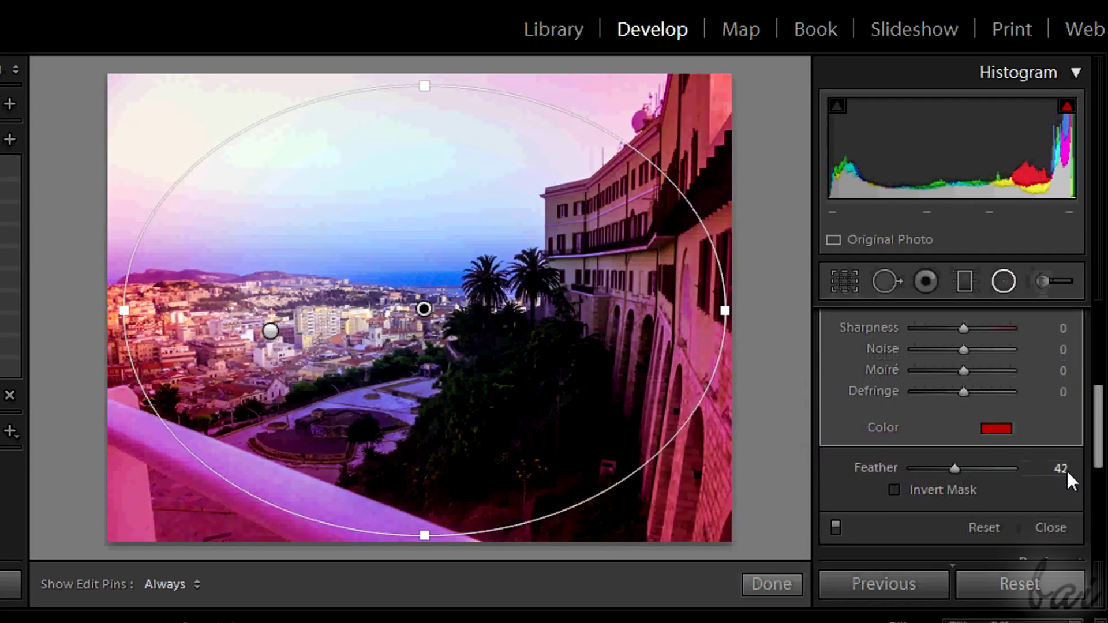
drag(1068, 471, 912, 496)
click(893, 490)
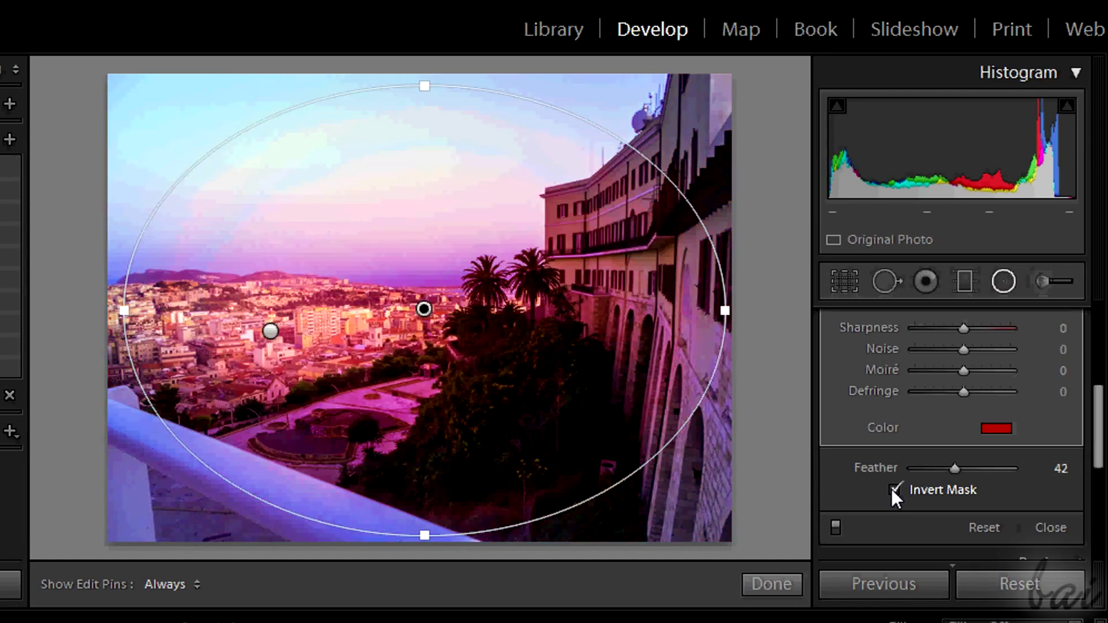
click(894, 490)
click(893, 490)
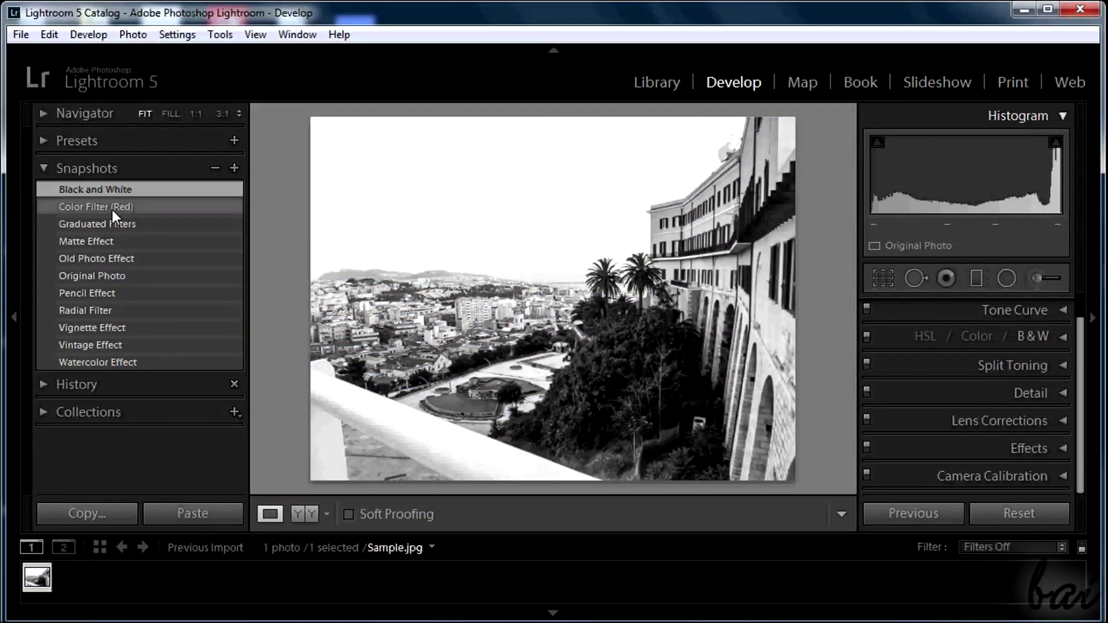
Step through Color Filter (Red), Graduated Filters, Old Photo Effect, Original Photo, Pencil Effect, Radial Filter, and Vignette Effect snapshots
click(112, 211)
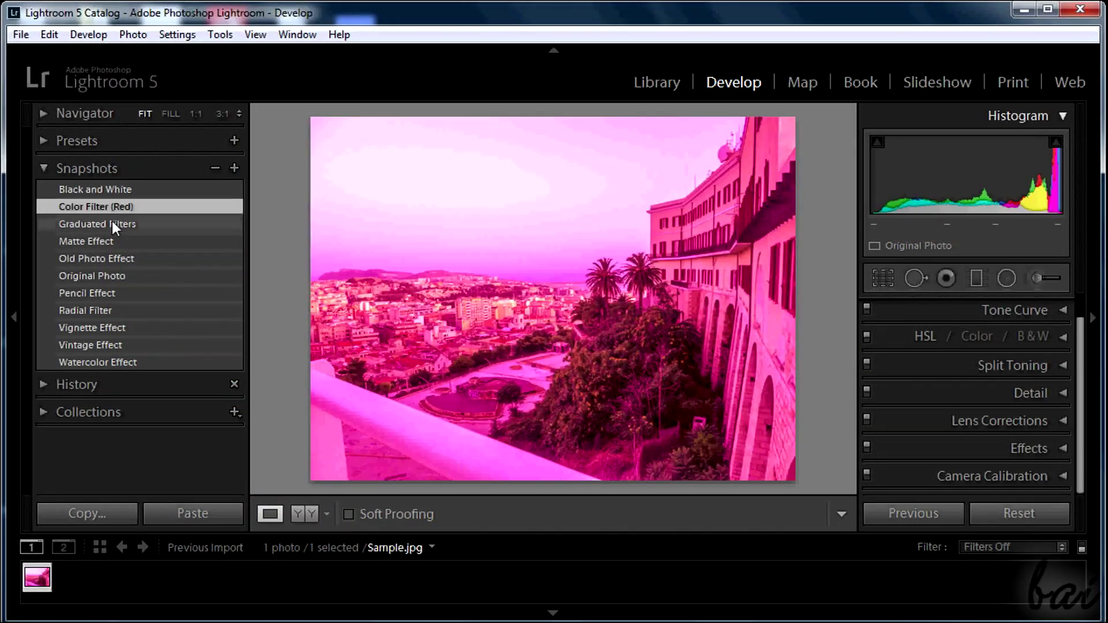
click(112, 224)
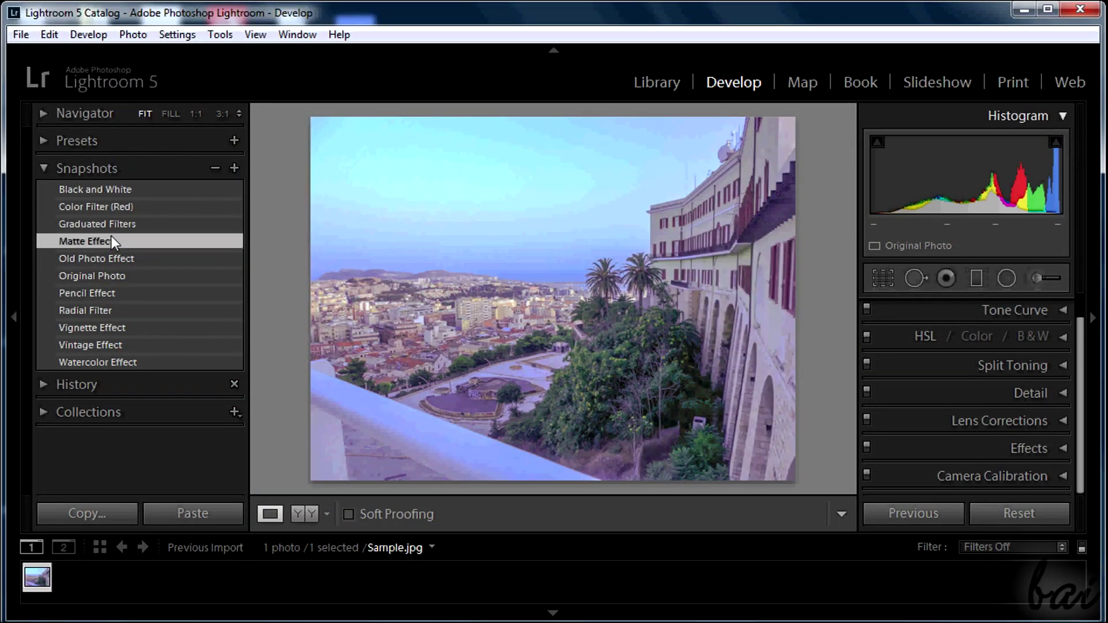
click(109, 254)
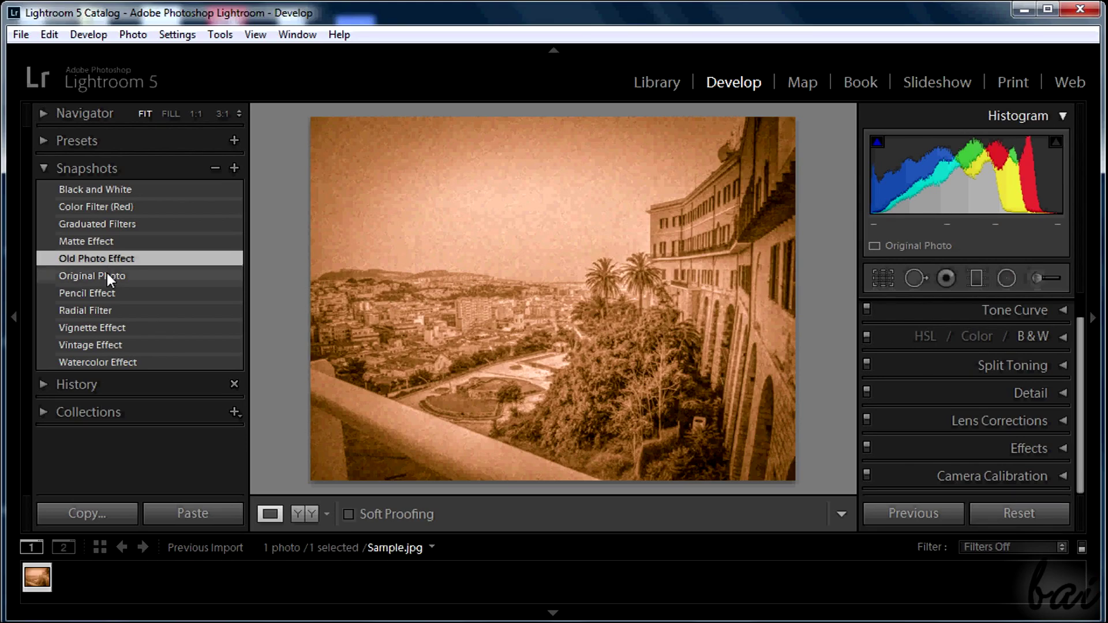
click(106, 274)
click(99, 292)
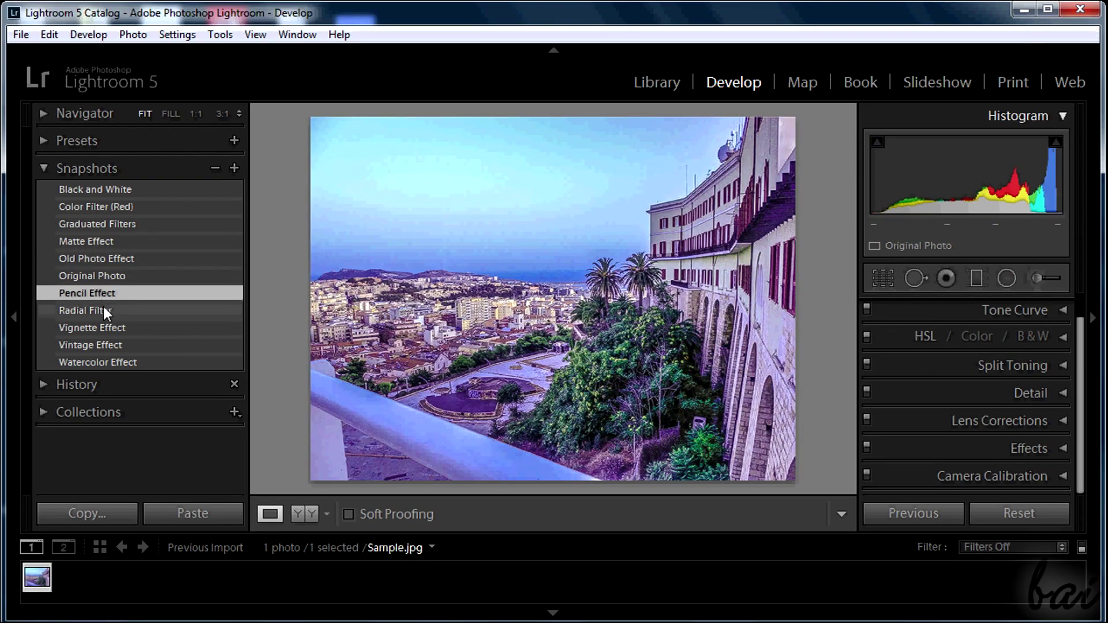
click(102, 310)
click(101, 329)
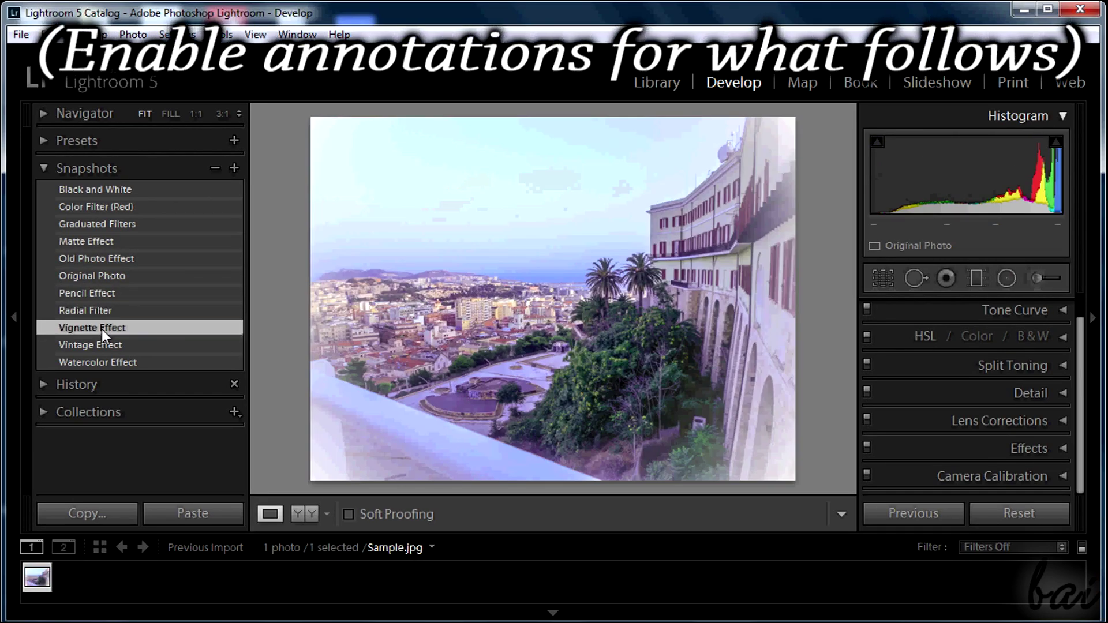